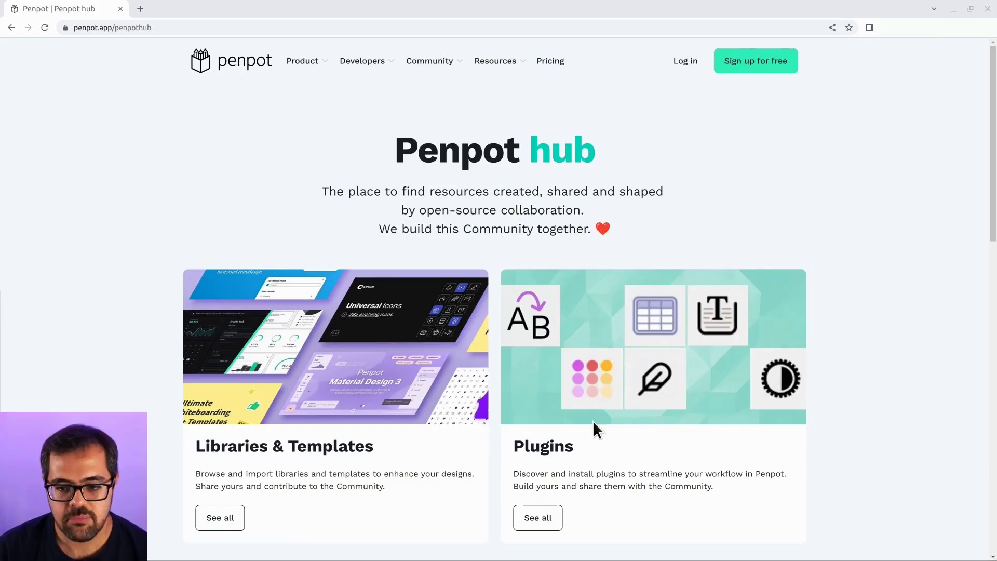
# Step: Open the full community plugins list and go to the Lorem ipsum plugin's detail page
pyautogui.click(551, 528)
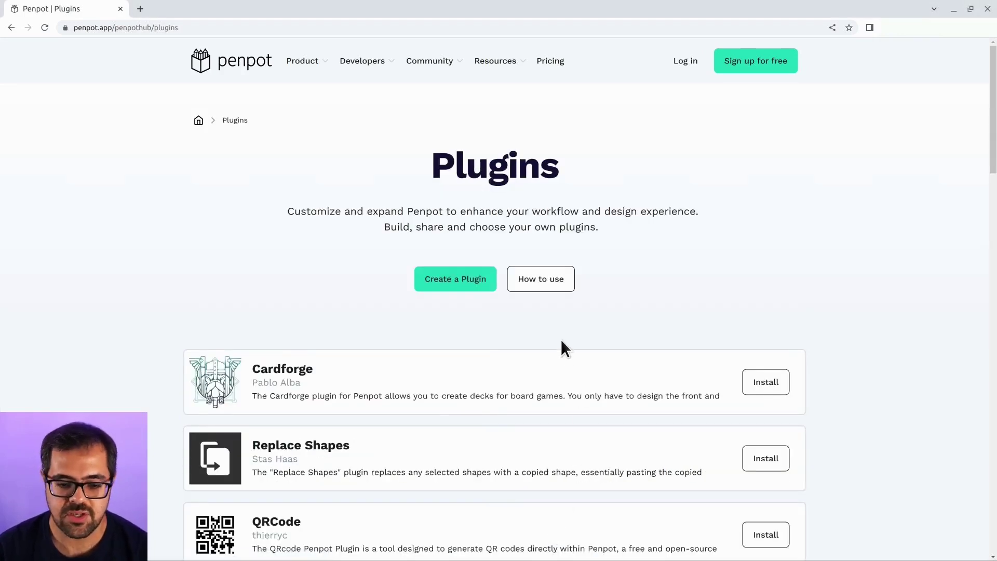
pyautogui.scroll(-4, 562, 342)
pyautogui.scroll(-3, 561, 339)
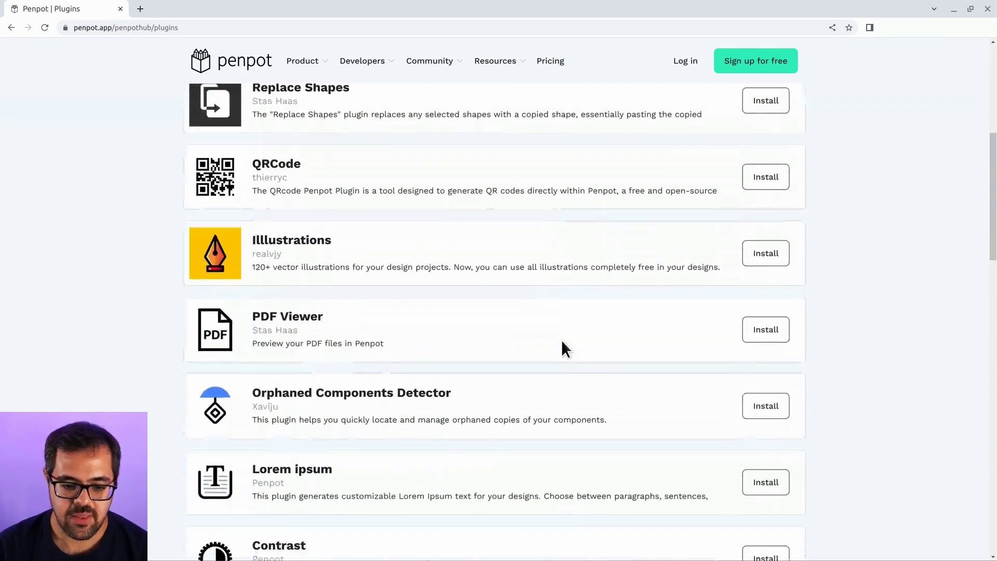
pyautogui.click(238, 283)
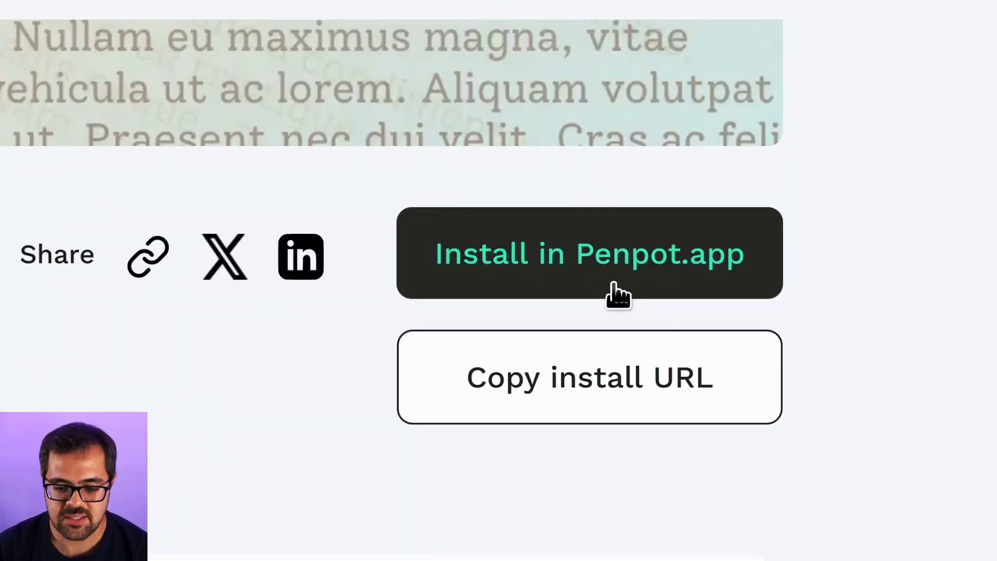
# Step: Install the Lorem ipsum plugin, allow access to file contents, and try it in a new draft
pyautogui.click(749, 175)
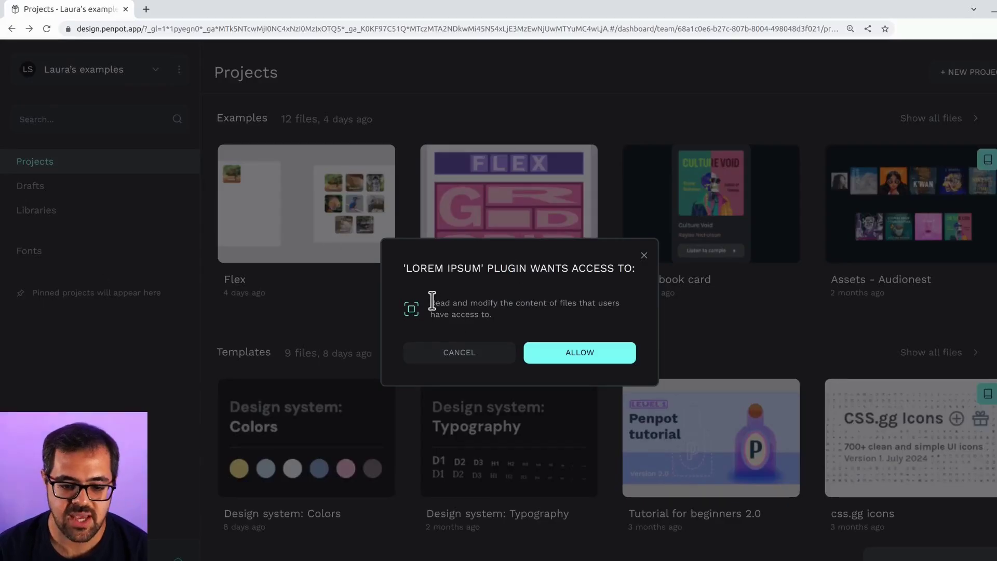
pyautogui.moveTo(430, 303); pyautogui.dragTo(499, 304)
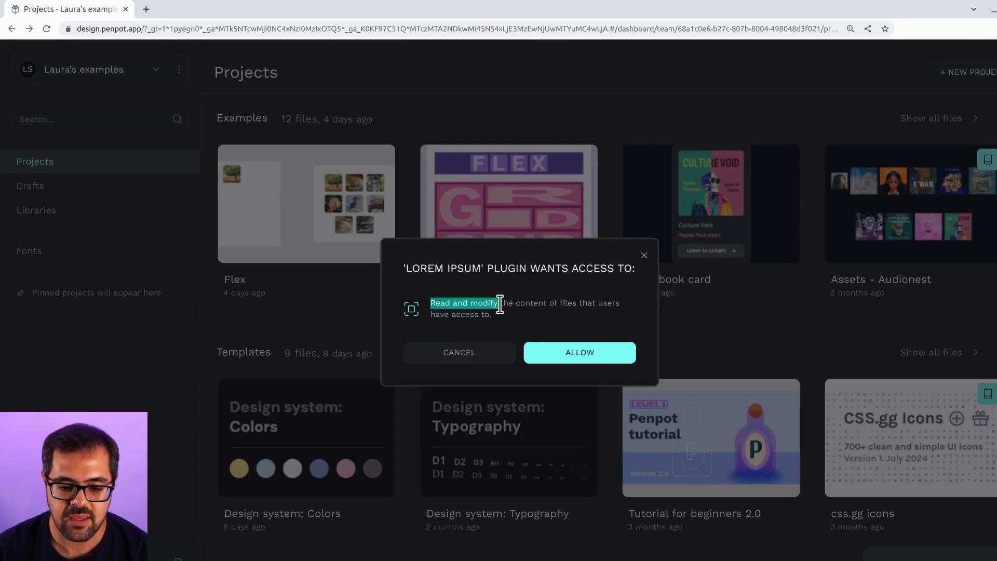
pyautogui.click(585, 367)
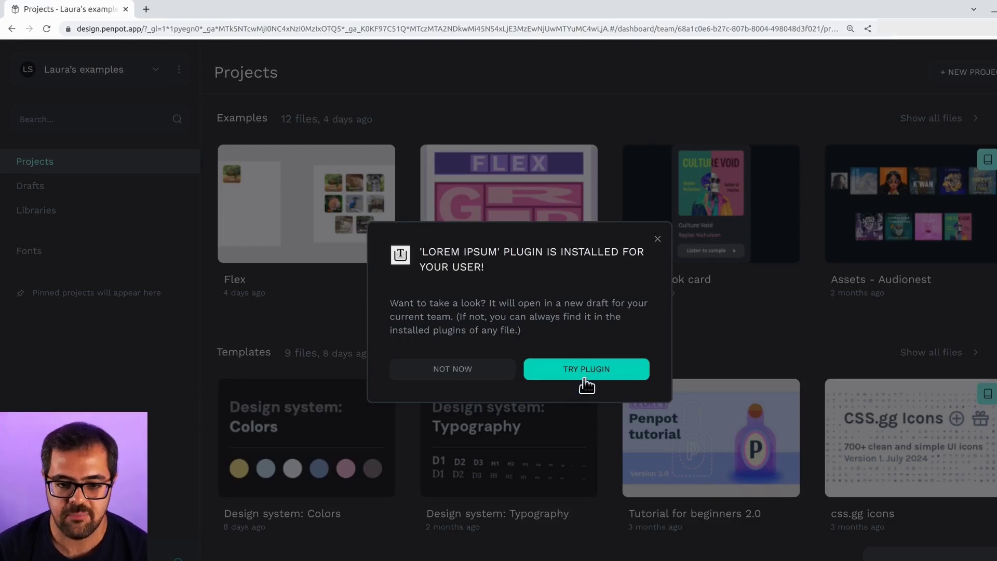
pyautogui.click(586, 379)
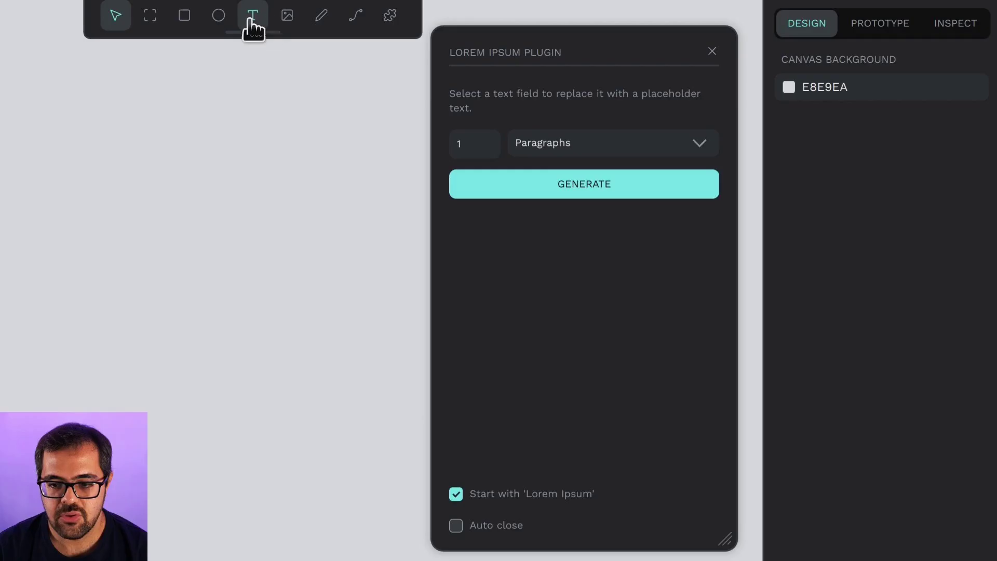
# Step: Draw a large text box and generate 3 paragraphs of Lorem ipsum into it
pyautogui.click(519, 76)
pyautogui.moveTo(108, 59); pyautogui.dragTo(371, 275)
pyautogui.click(485, 140)
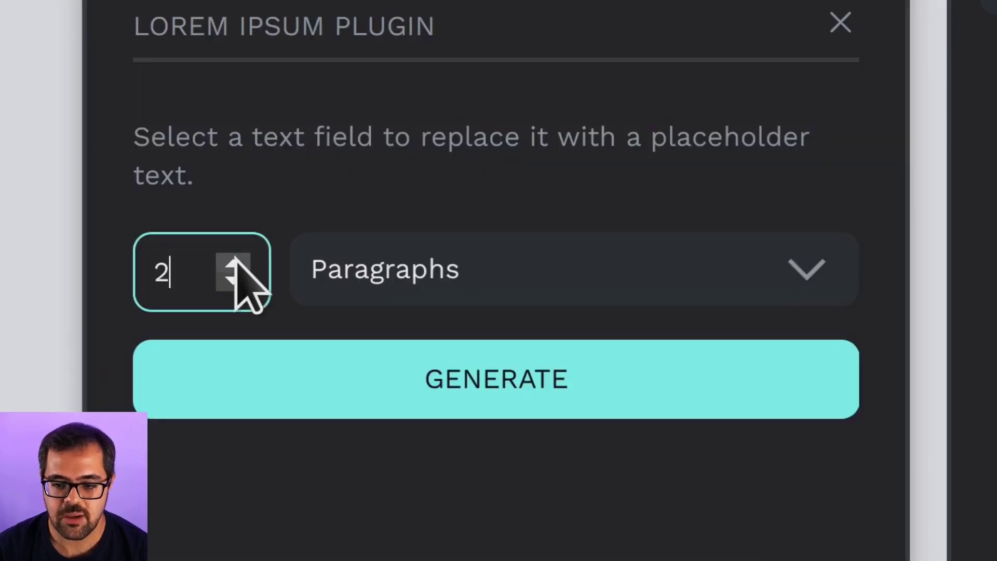
pyautogui.click(486, 141)
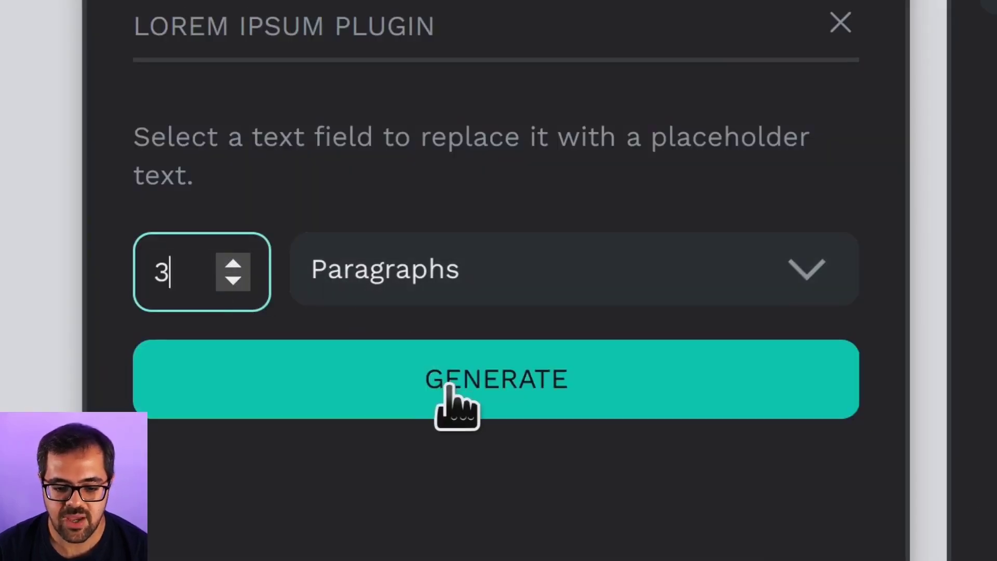
pyautogui.click(446, 384)
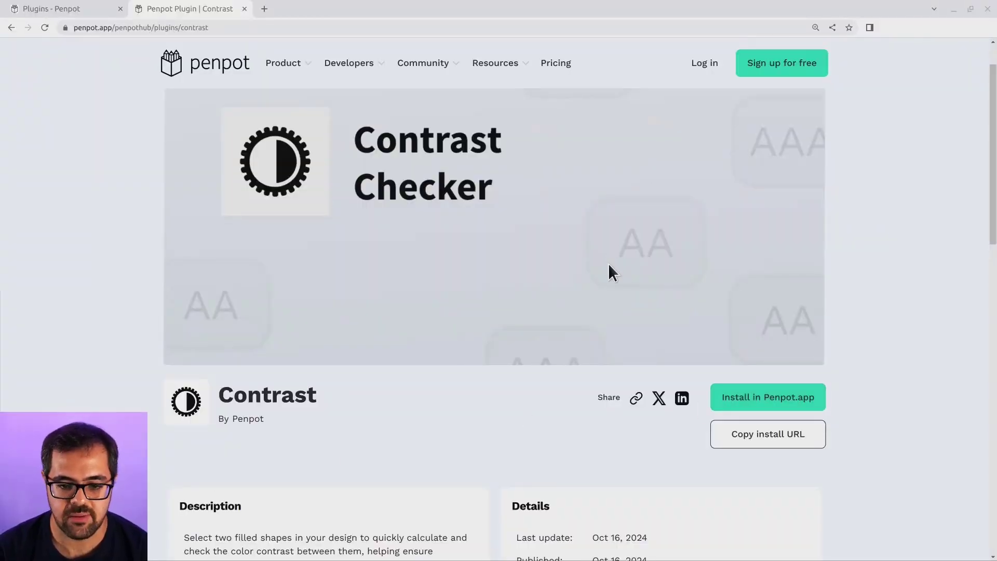
# Step: Copy the Contrast plugin's install URL and return to the Penpot Plugins design file
pyautogui.scroll(-7, 613, 324)
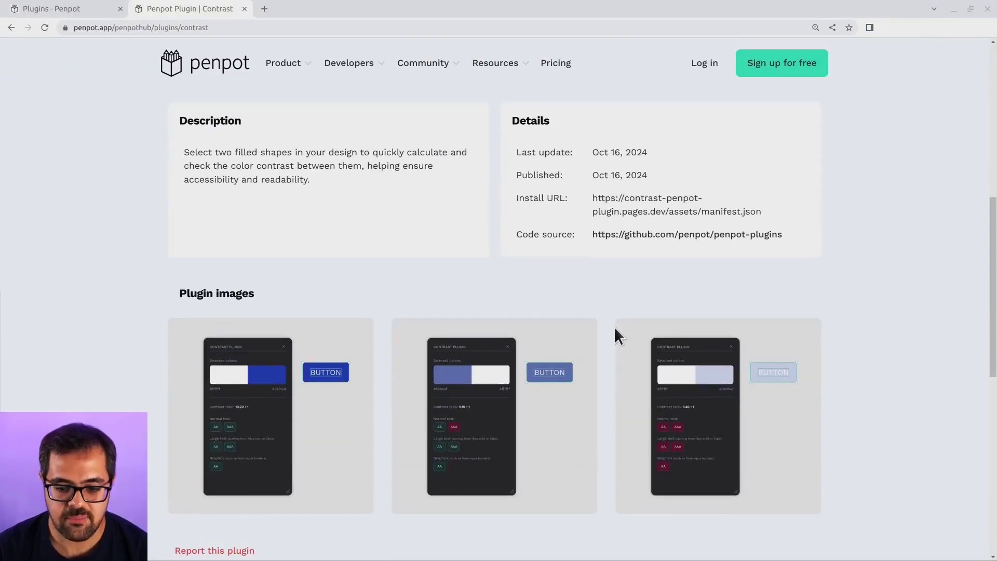
pyautogui.scroll(4, 614, 328)
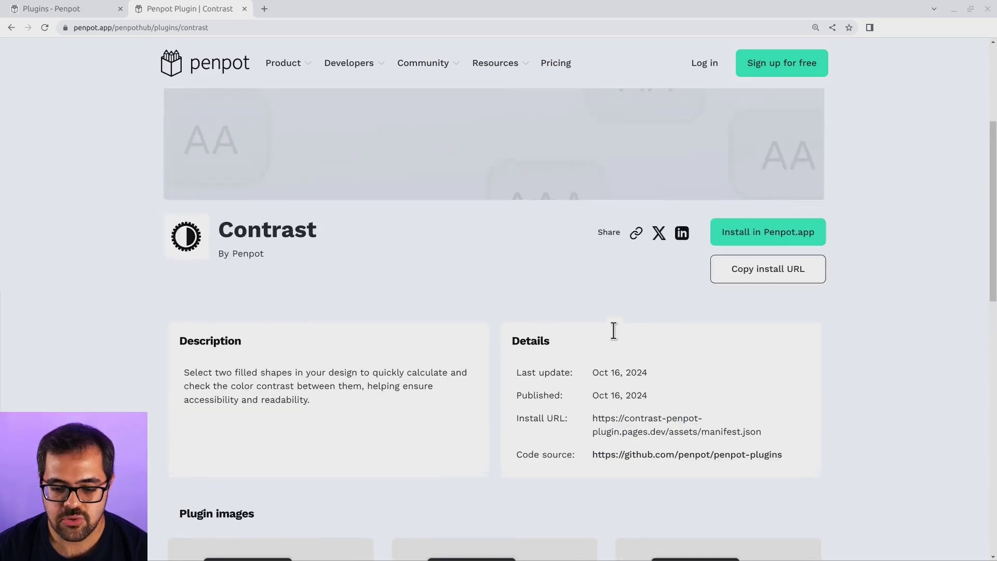
pyautogui.click(774, 279)
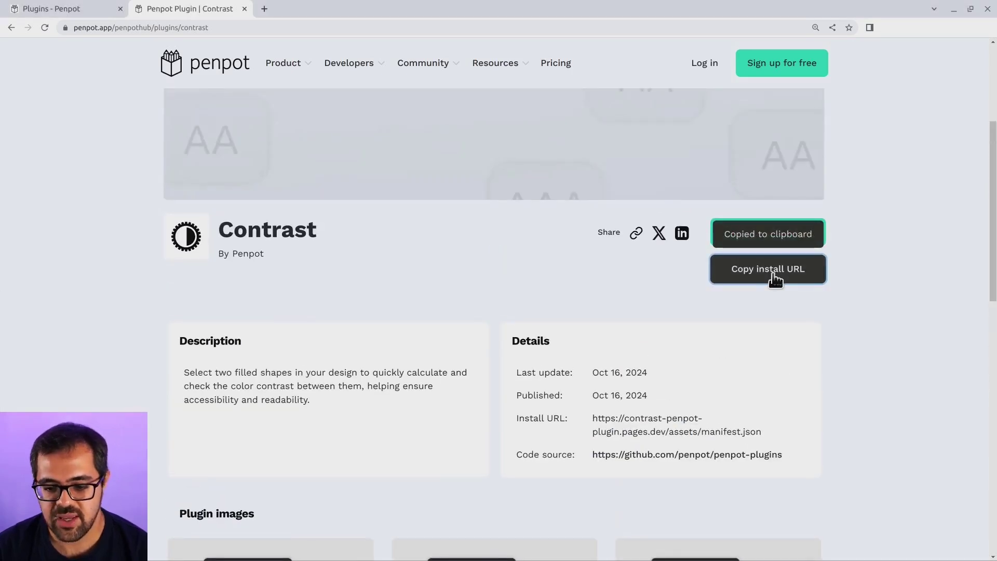
pyautogui.click(66, 8)
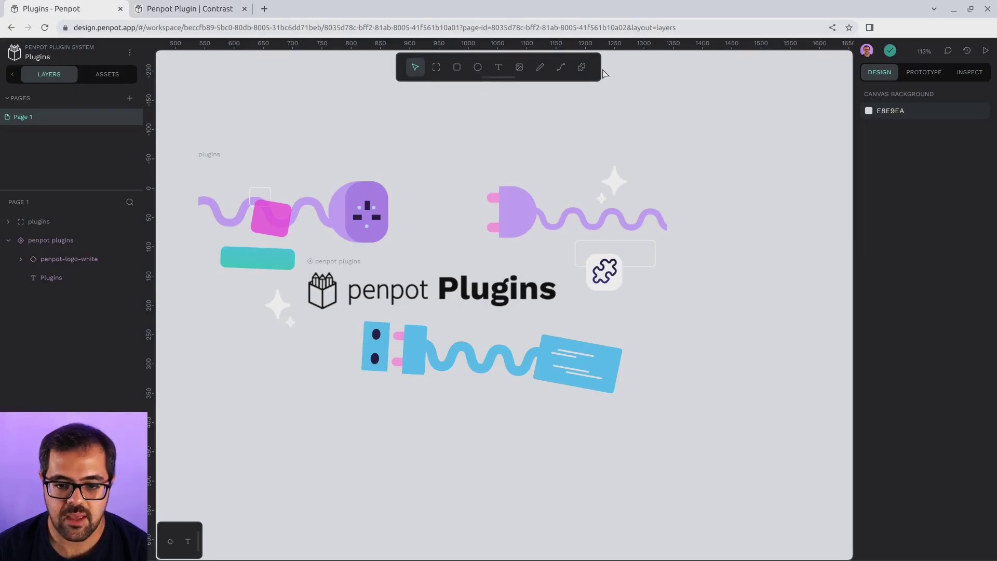
# Step: Install the Contrast plugin from the pasted URL in the Plugins manager, allow file access, and launch it
pyautogui.click(129, 54)
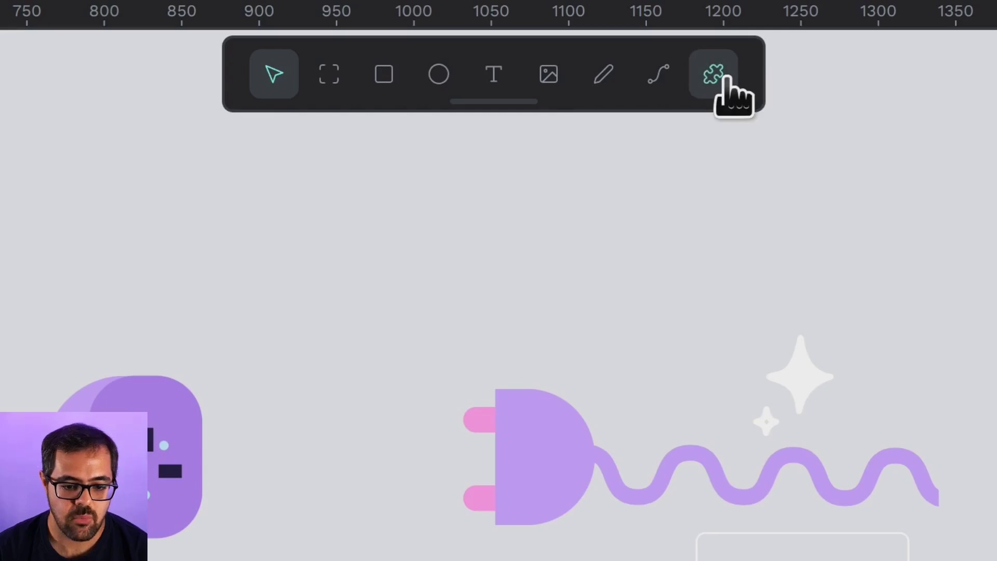
pyautogui.click(725, 78)
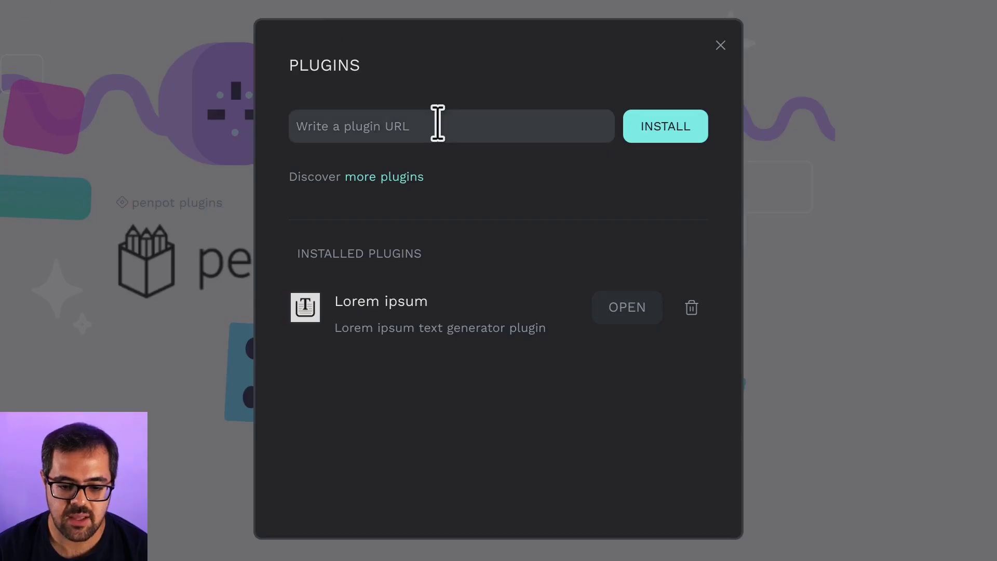
pyautogui.click(438, 126)
pyautogui.hotkey('ctrl', 'v')
pyautogui.click(665, 136)
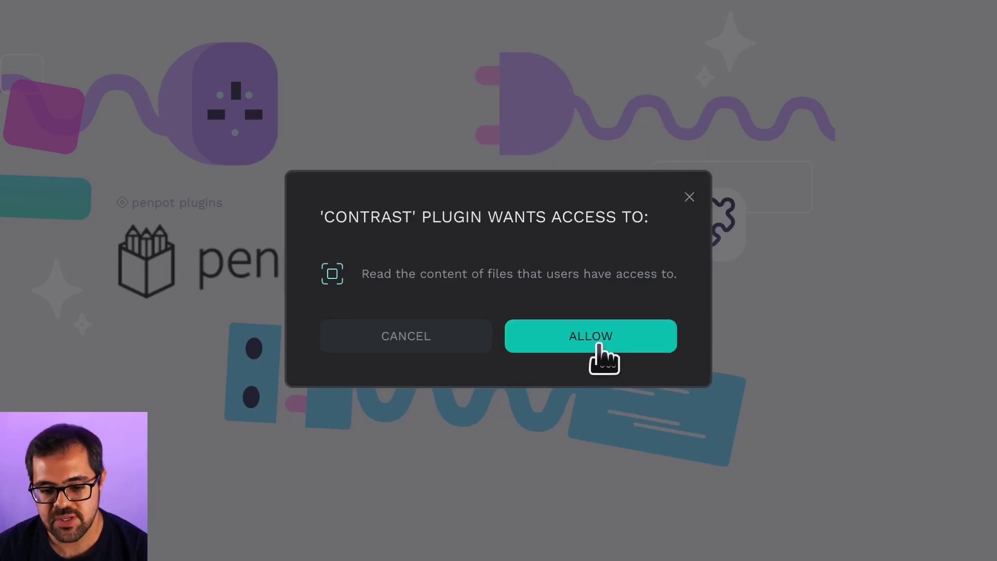
pyautogui.click(601, 347)
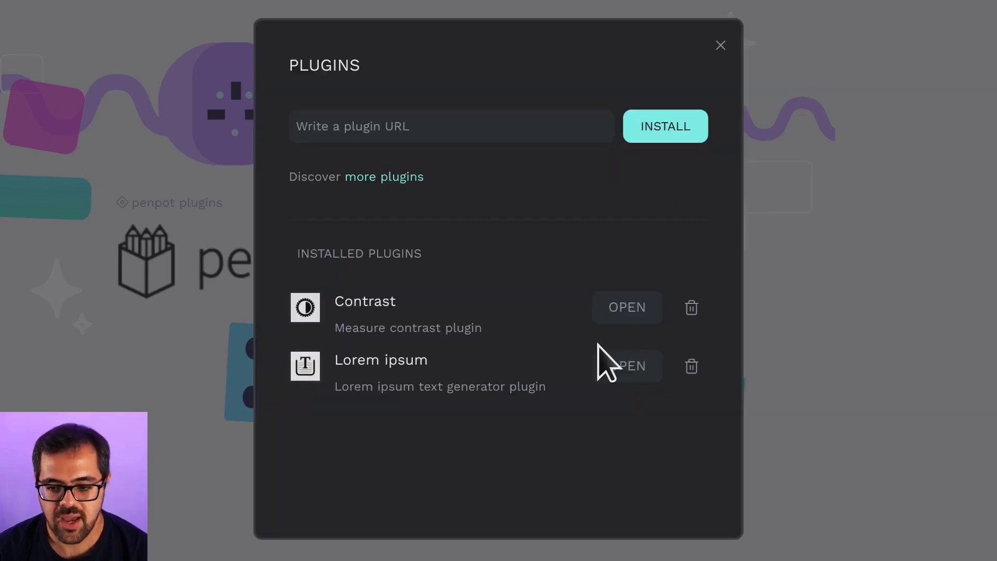
pyautogui.click(623, 317)
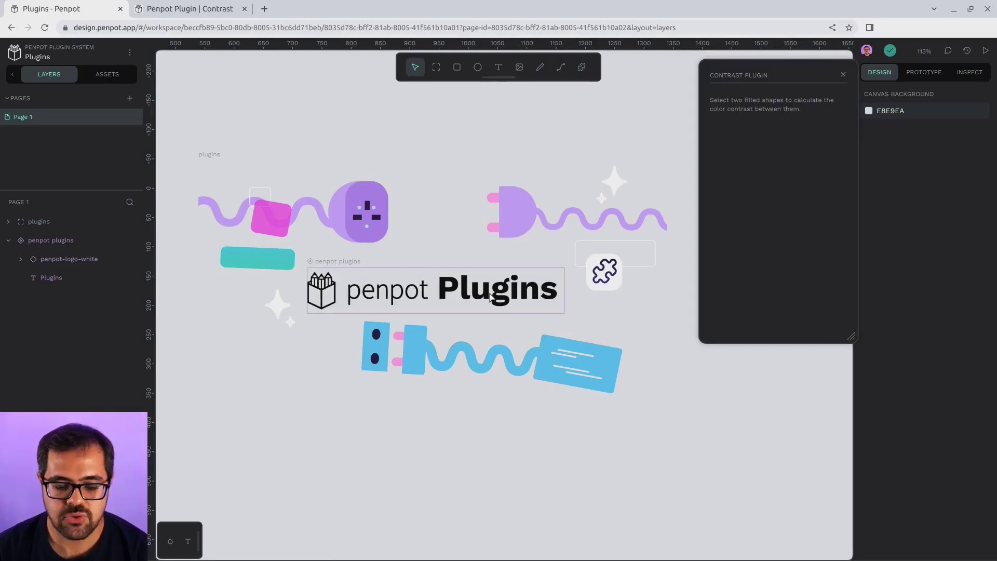
# Step: Draw a large dark blue rectangle and send it behind the Plugins artwork
pyautogui.click(457, 72)
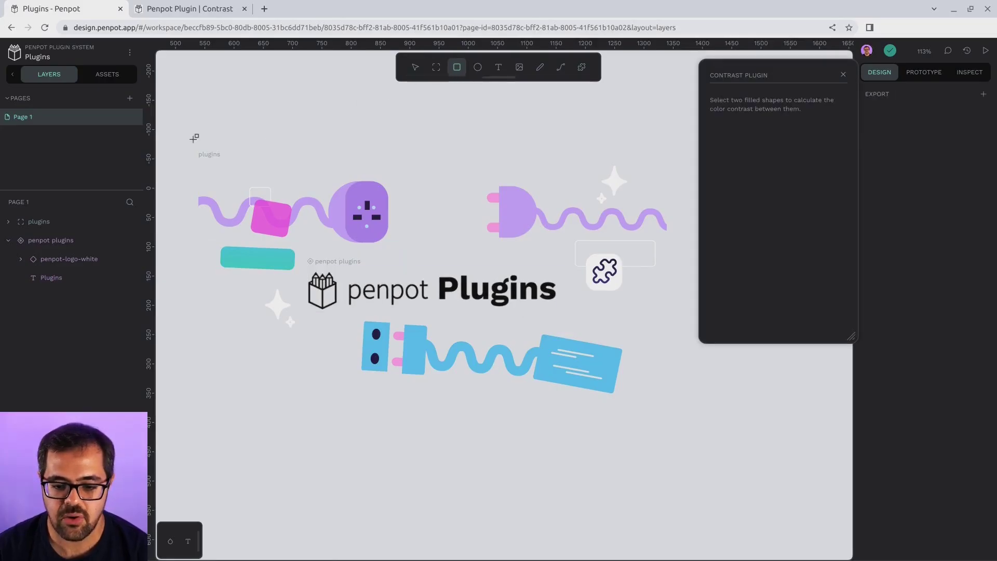
pyautogui.moveTo(193, 139)
pyautogui.mouseDown()
pyautogui.moveTo(308, 185)
pyautogui.moveTo(684, 423)
pyautogui.mouseUp()
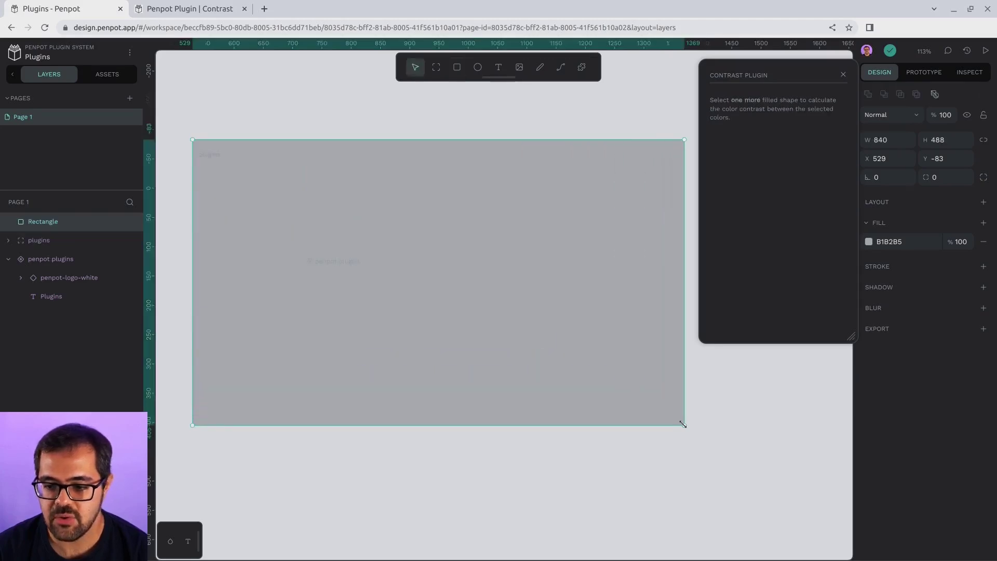
pyautogui.click(869, 241)
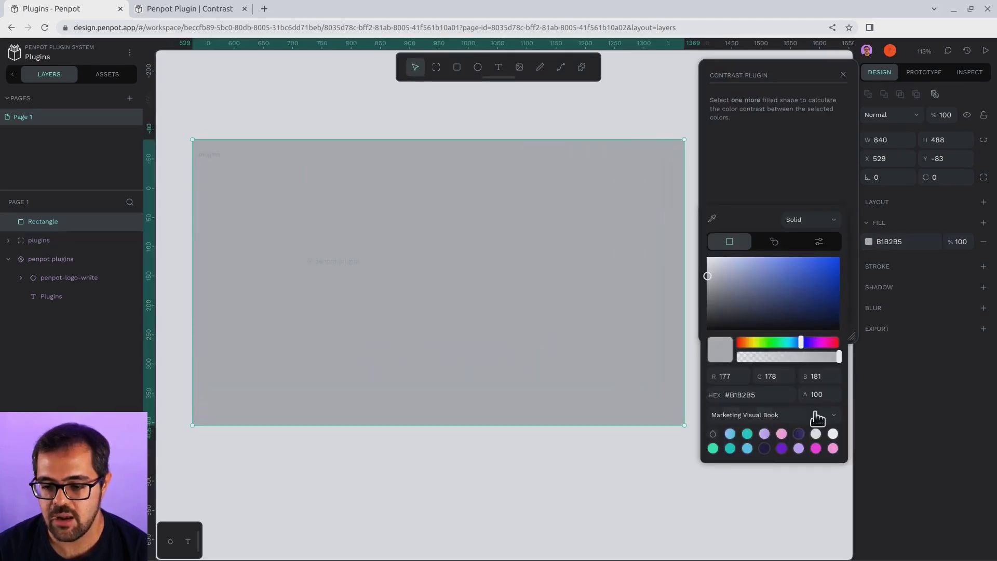
pyautogui.click(764, 448)
pyautogui.hotkey('ctrl', 'shift', 'Down')
# Step: Make the logo and Plugins text light grey #eeeeee and check contrast against the rectangle (15.64:1)
pyautogui.click(70, 259)
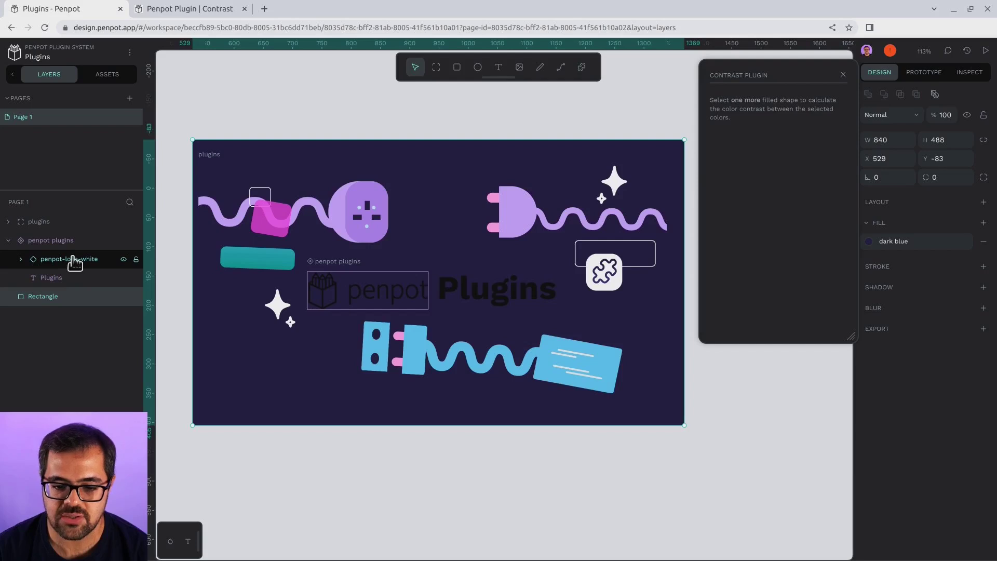
pyautogui.keyDown('shift'); pyautogui.click(73, 278); pyautogui.keyUp('shift')
pyautogui.keyDown('shift'); pyautogui.click(73, 296); pyautogui.keyUp('shift')
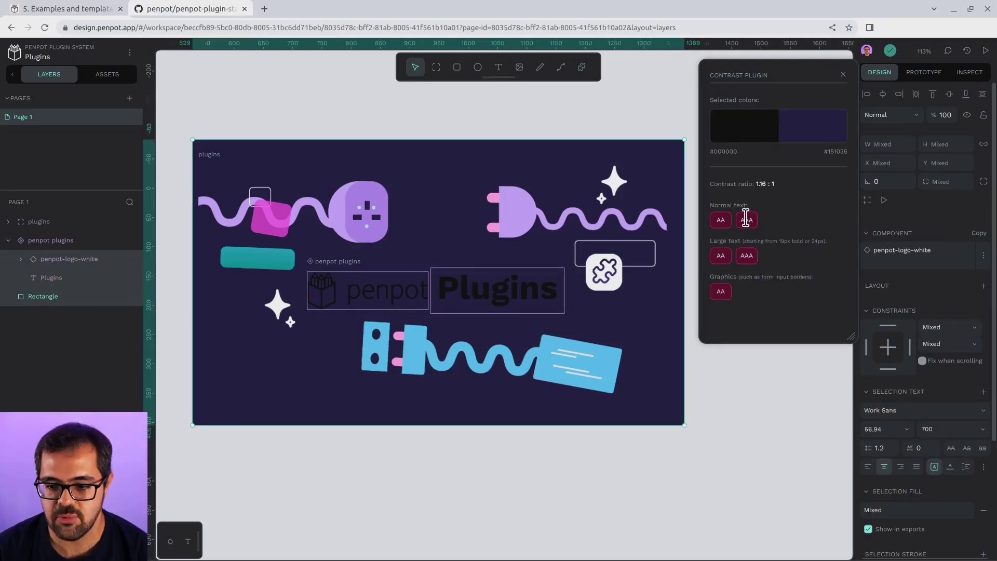
pyautogui.scroll(-5, 898, 283)
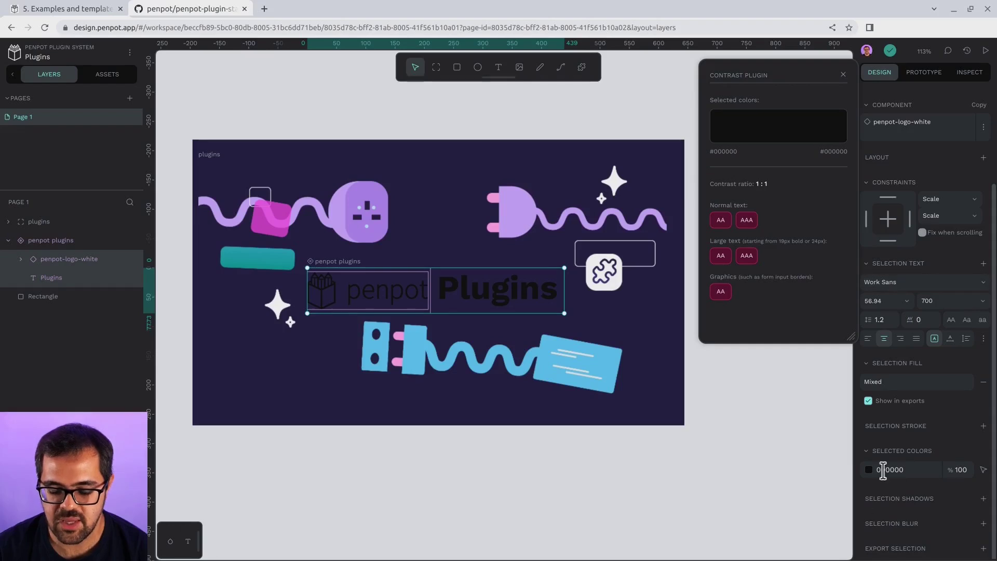
pyautogui.click(864, 470)
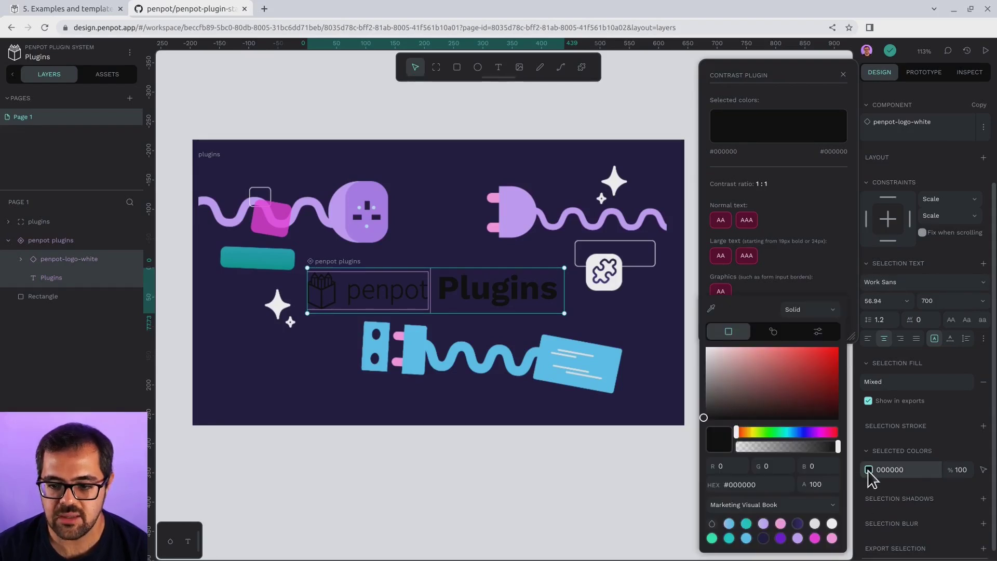
pyautogui.click(815, 523)
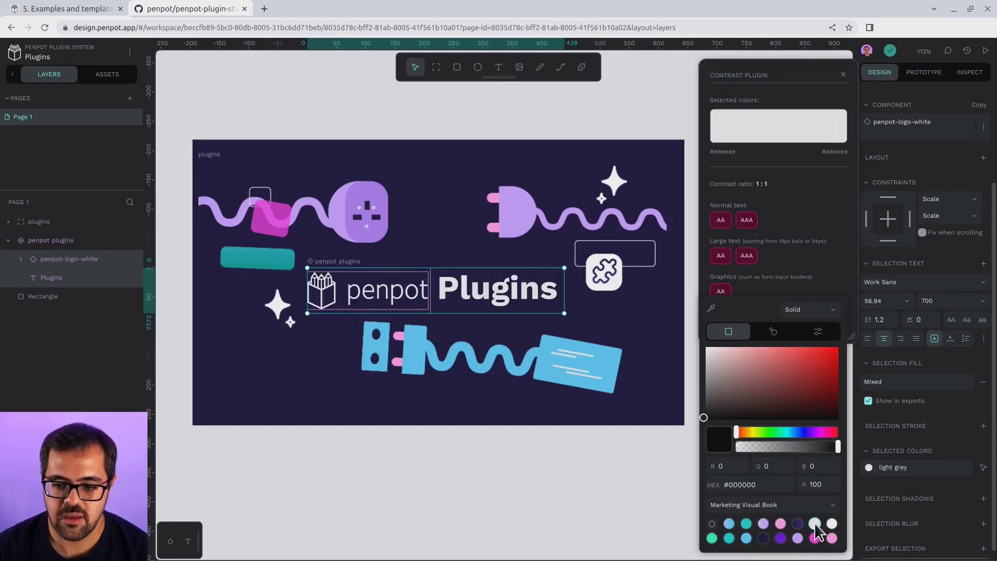
pyautogui.keyDown('shift'); pyautogui.click(270, 378); pyautogui.keyUp('shift')
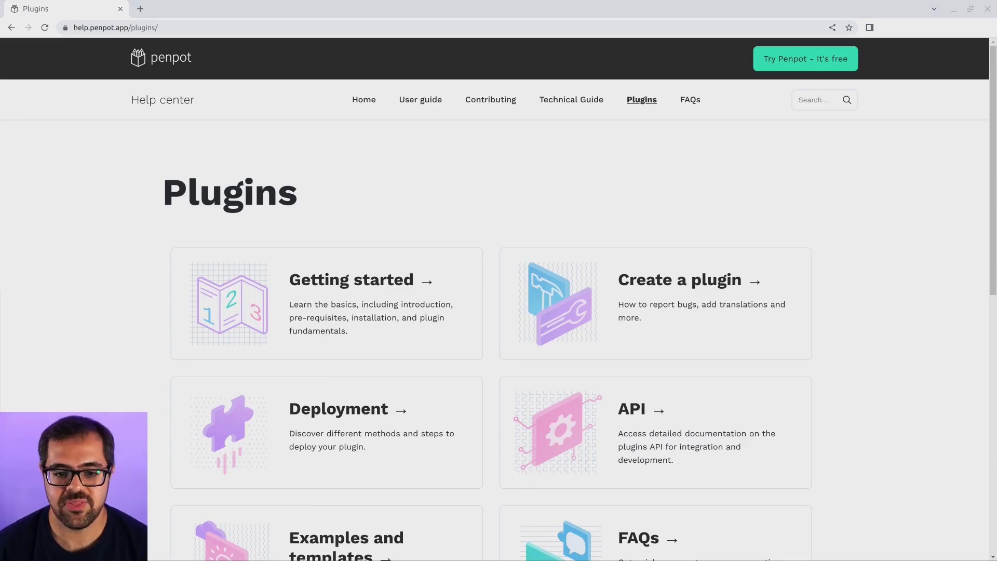
# Step: Go to Examples and templates > 5.2 Templates and open the TypeScript starter template repository
pyautogui.scroll(-2, 913, 251)
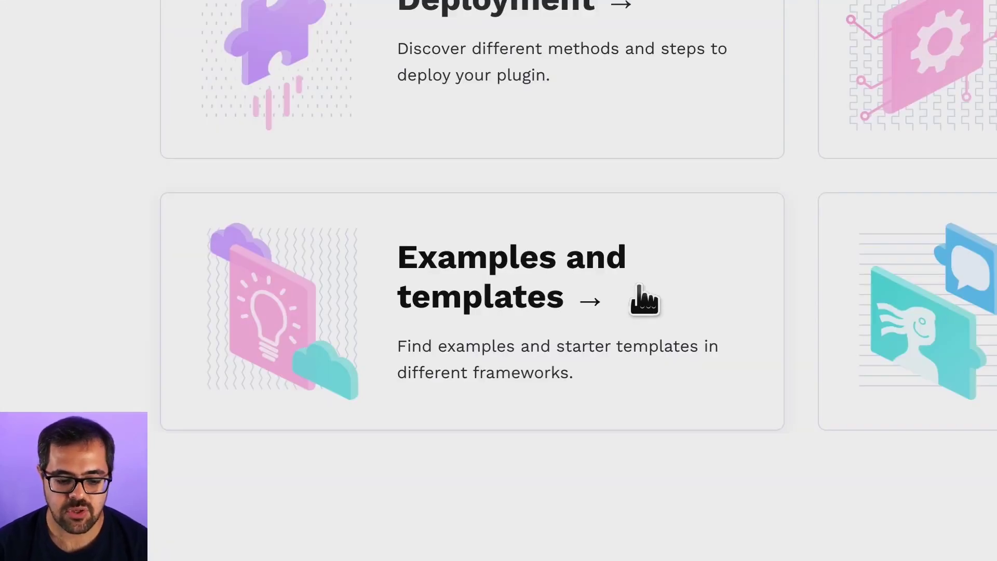
pyautogui.click(640, 287)
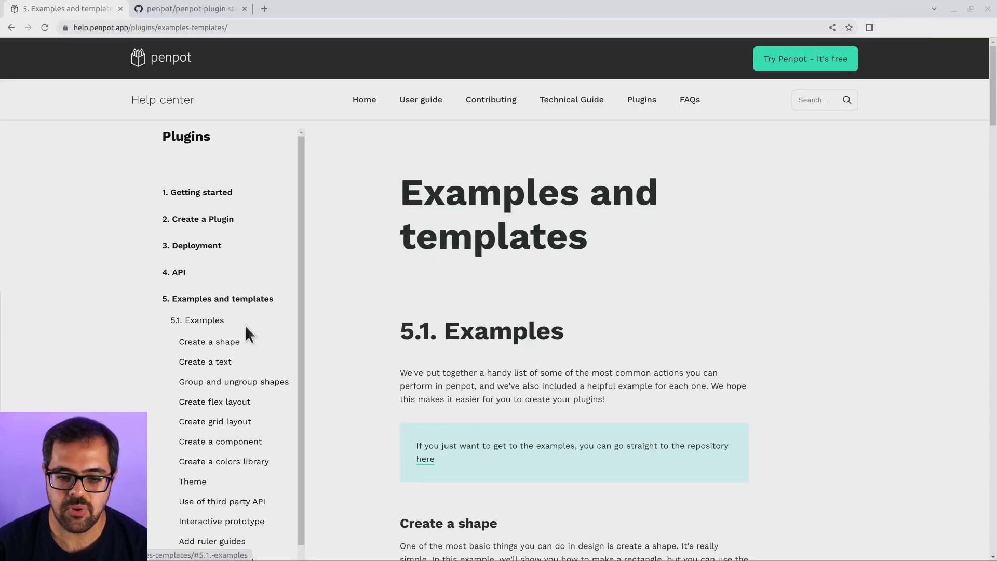
pyautogui.scroll(-1, 219, 414)
pyautogui.scroll(-4, 220, 419)
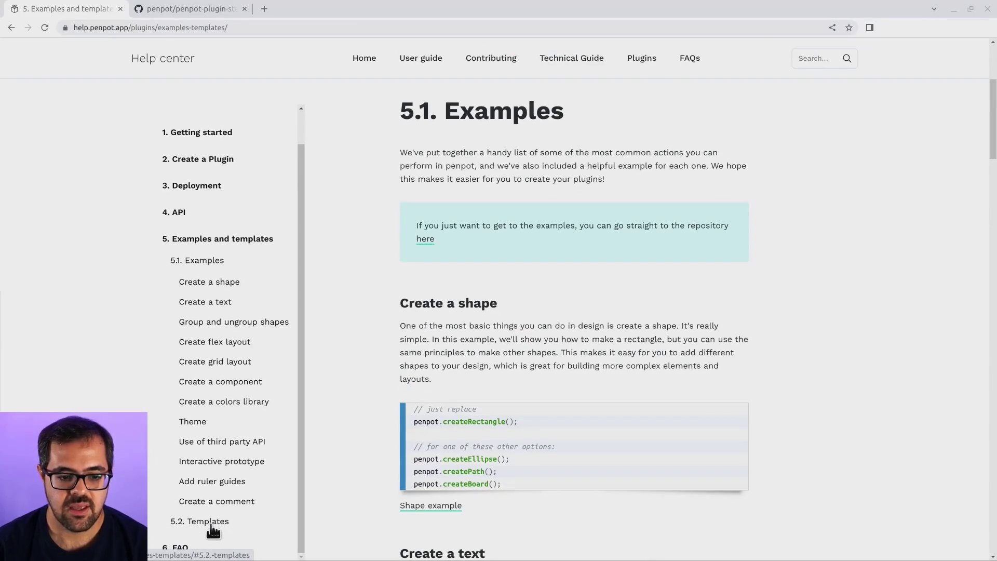
pyautogui.click(211, 519)
pyautogui.click(597, 238)
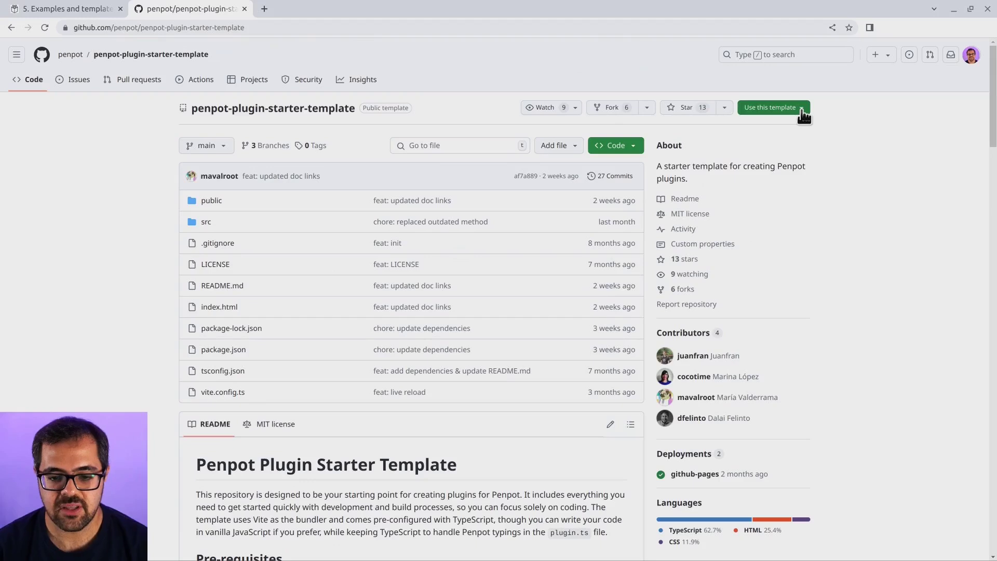
# Step: Copy the repository's SSH clone URL from Code > Local
pyautogui.click(802, 109)
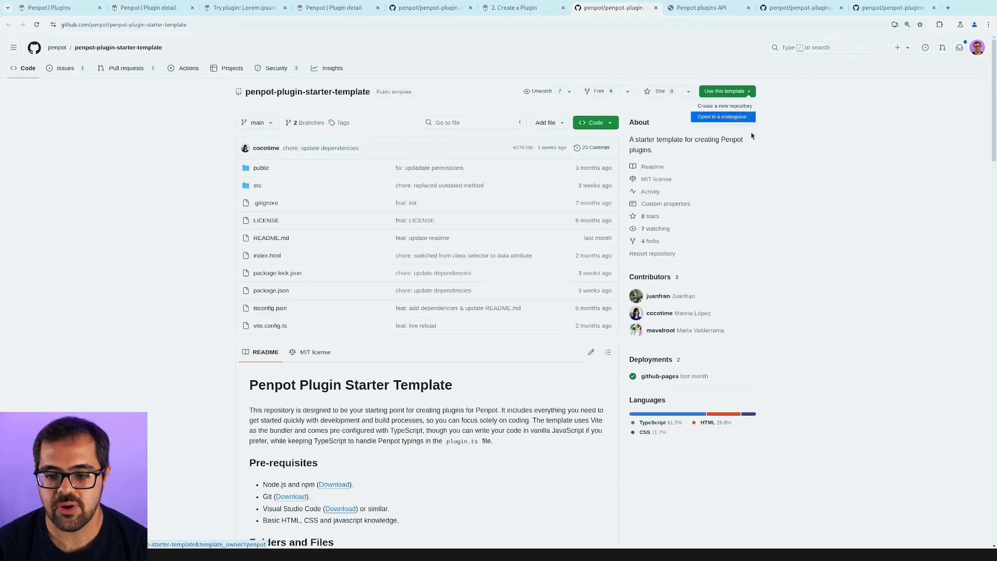
pyautogui.click(830, 181)
pyautogui.click(607, 124)
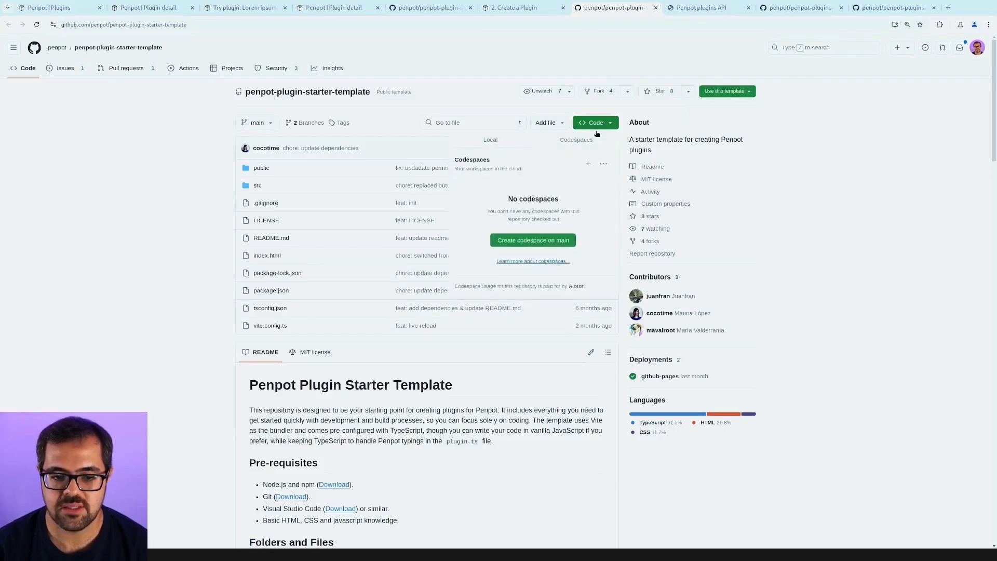
pyautogui.click(490, 139)
pyautogui.click(551, 198)
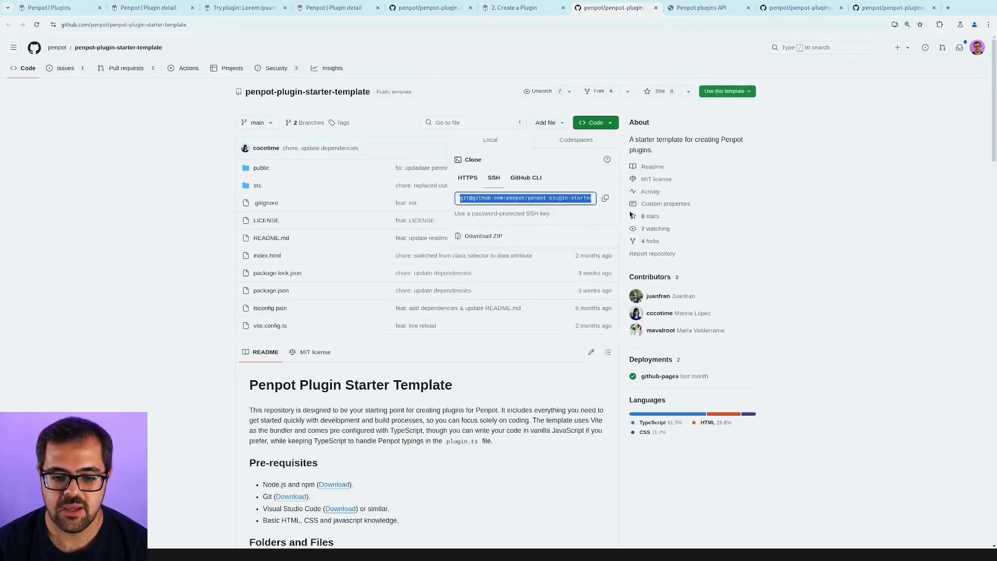
pyautogui.click(607, 199)
pyautogui.click(810, 152)
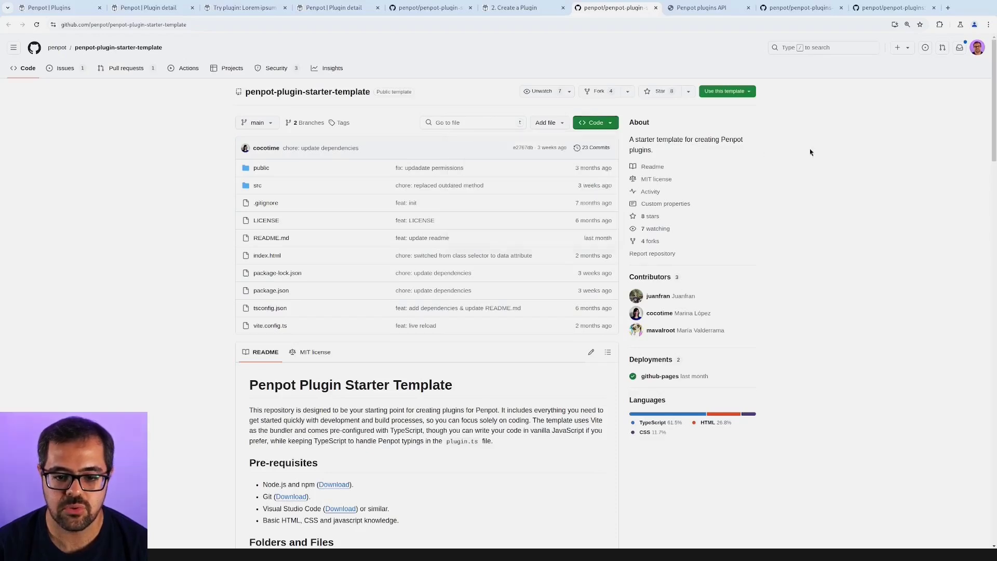
# Step: Clone the starter template into my-plugin with git clone and list the folder
pyautogui.hotkey('alt', 'Tab')
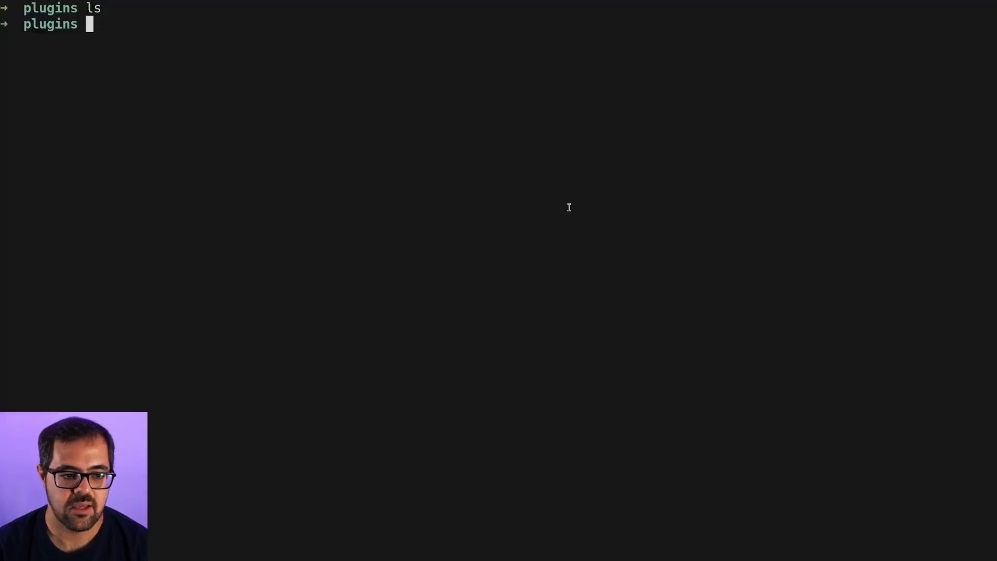
pyautogui.hotkey('ctrl', 'l')
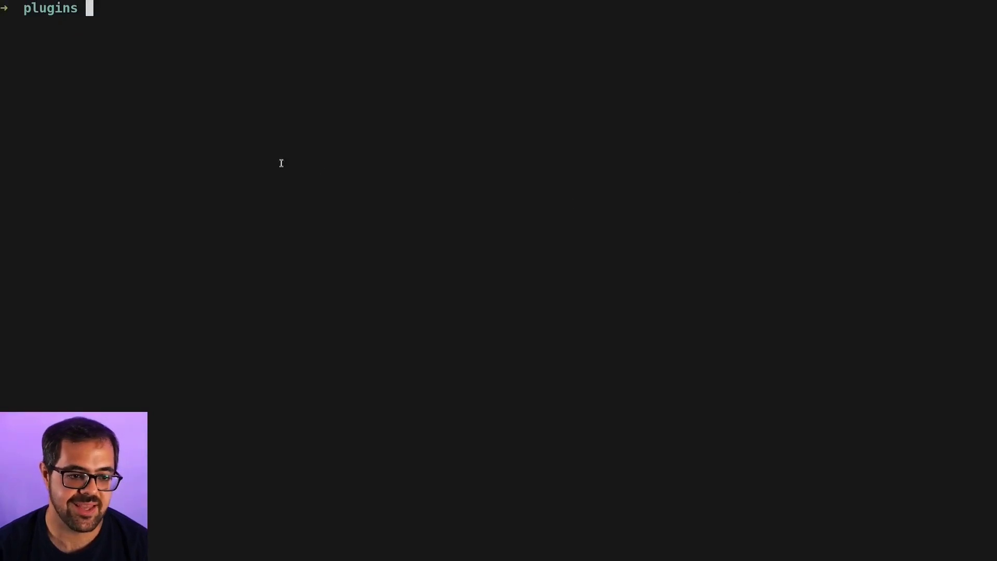
pyautogui.write('git clone')
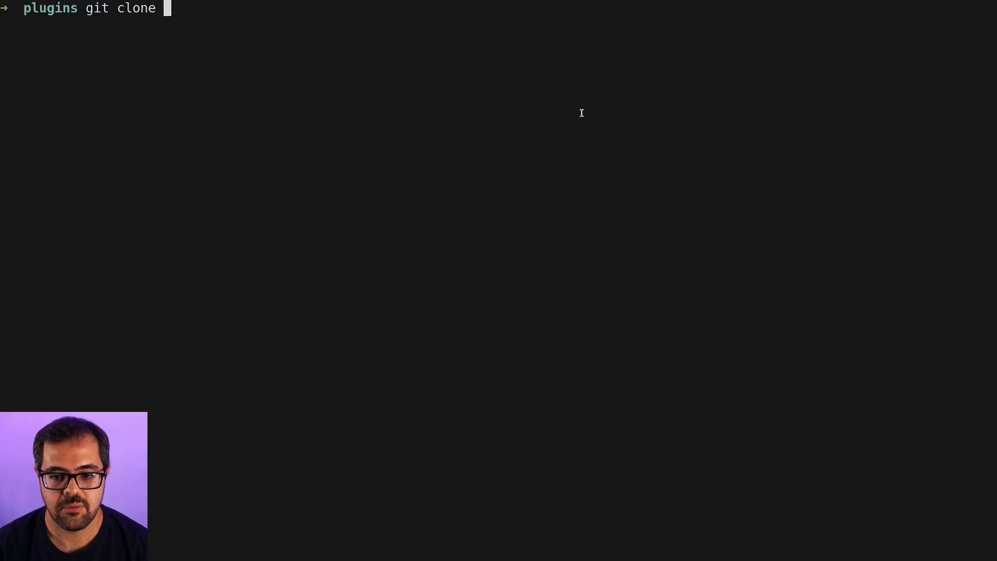
pyautogui.hotkey('ctrl', 'shift', 'v')
pyautogui.write('my-plugin')
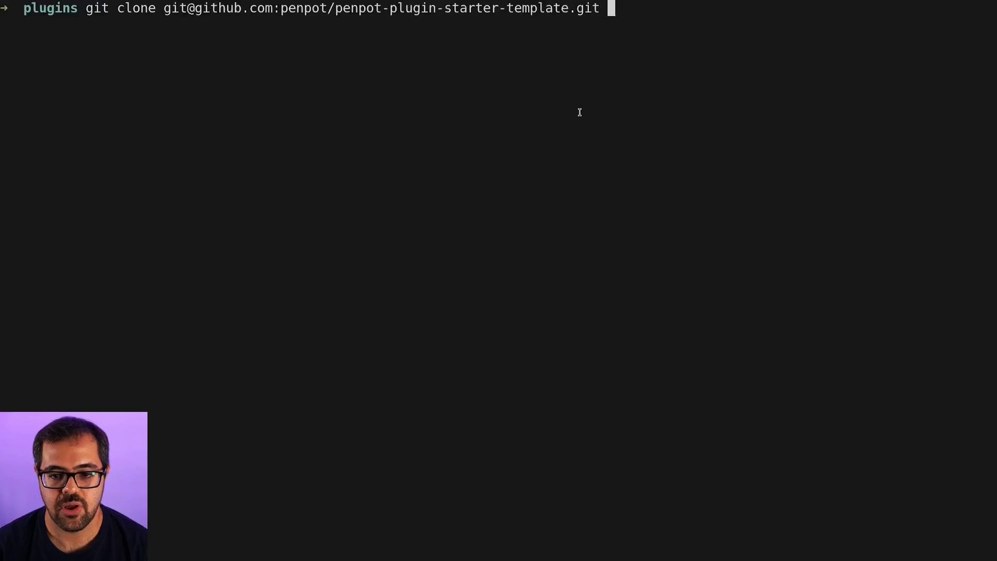
pyautogui.press('Return')
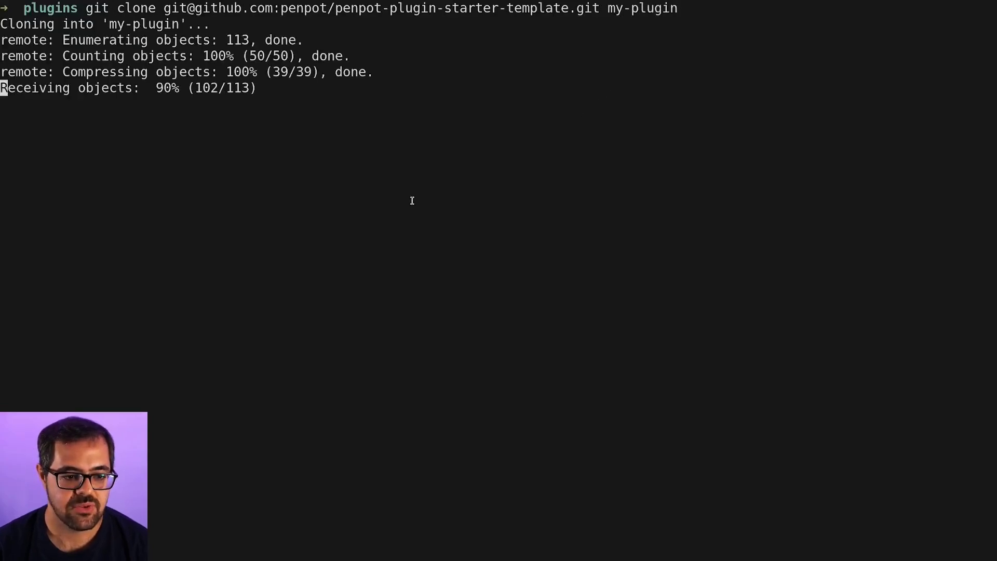
pyautogui.write('ls')
pyautogui.press('Return')
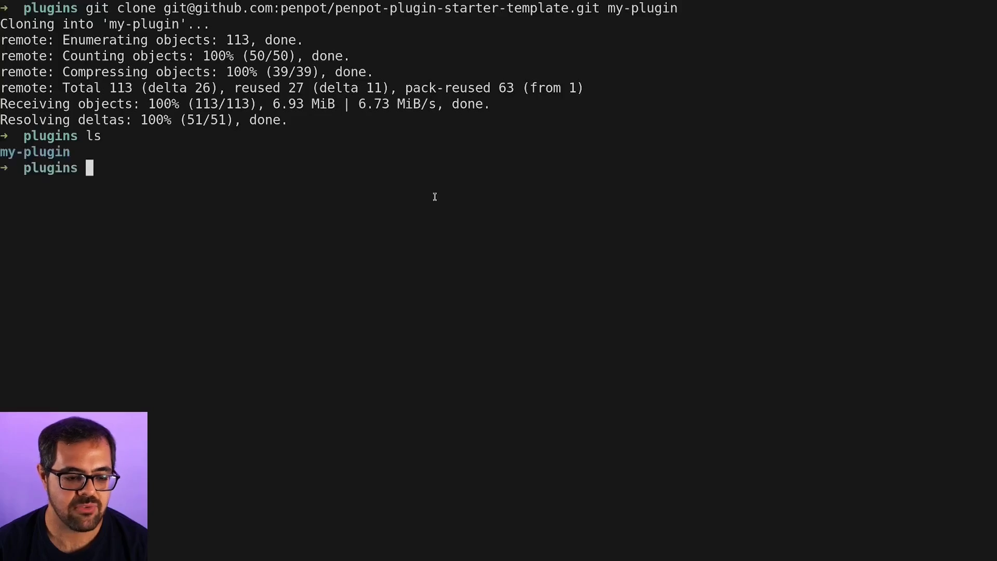
# Step: Enter my-plugin, run npm install, and open the project in VS Code with 'code .'
pyautogui.write('cd fm')
pyautogui.press('BackSpace')
pyautogui.press('BackSpace')
pyautogui.write('my')
pyautogui.press('Tab')
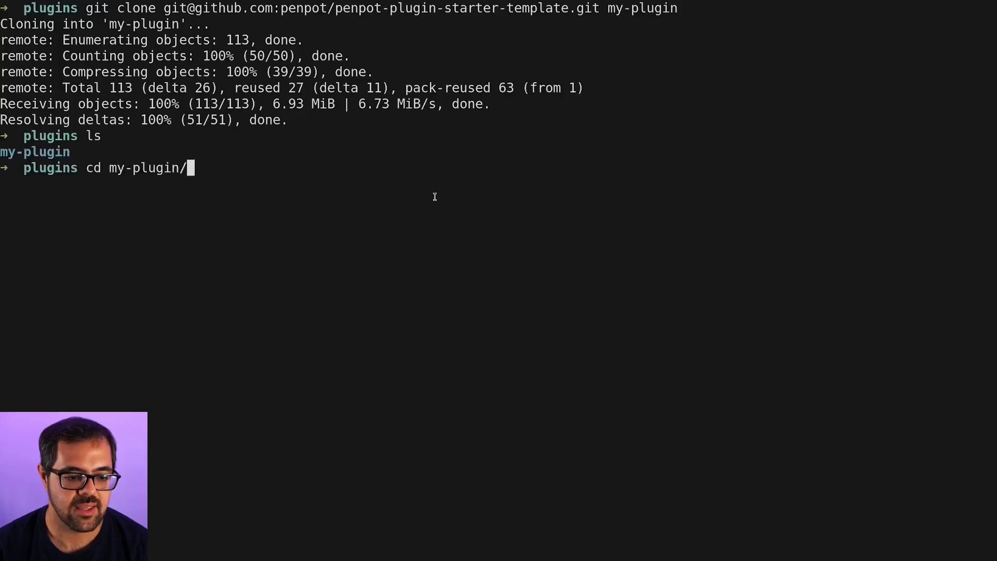
pyautogui.press('Return')
pyautogui.write('npm ')
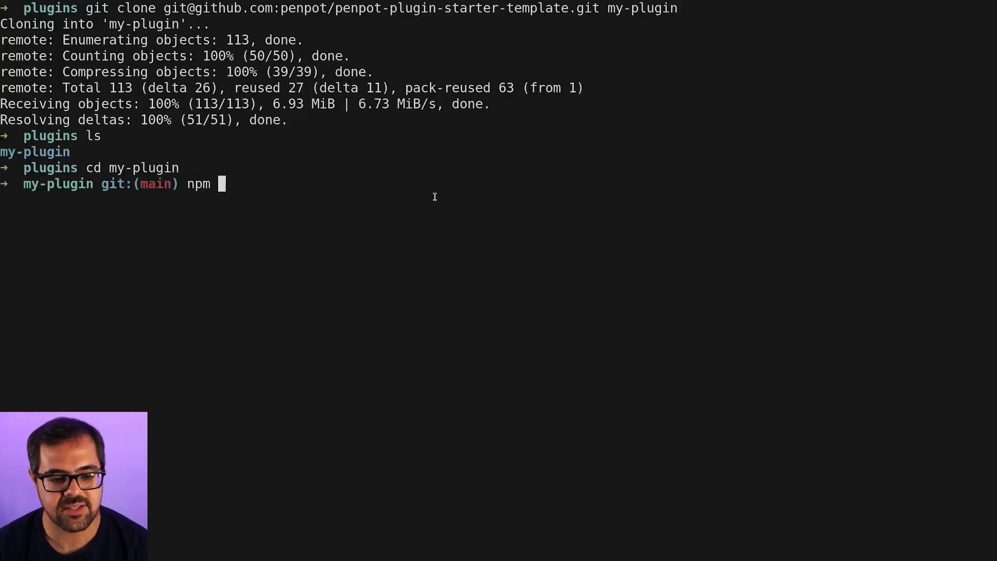
pyautogui.write('install')
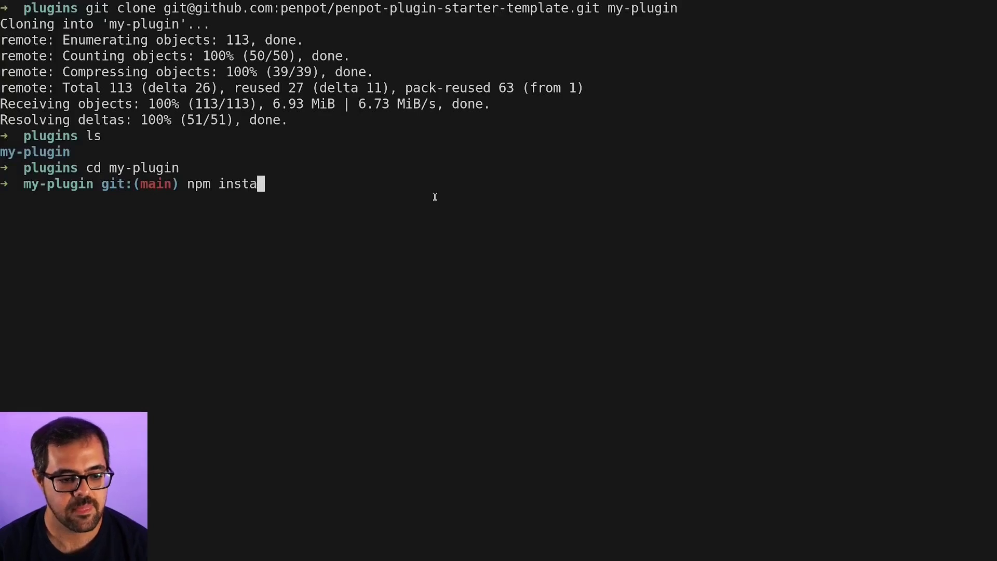
pyautogui.press('Return')
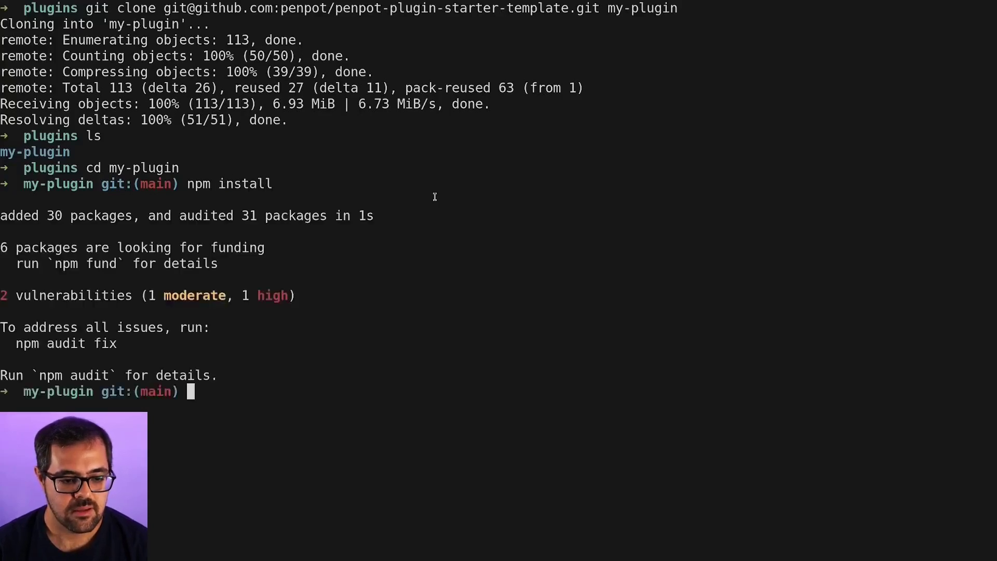
pyautogui.write('code .')
pyautogui.press('Return')
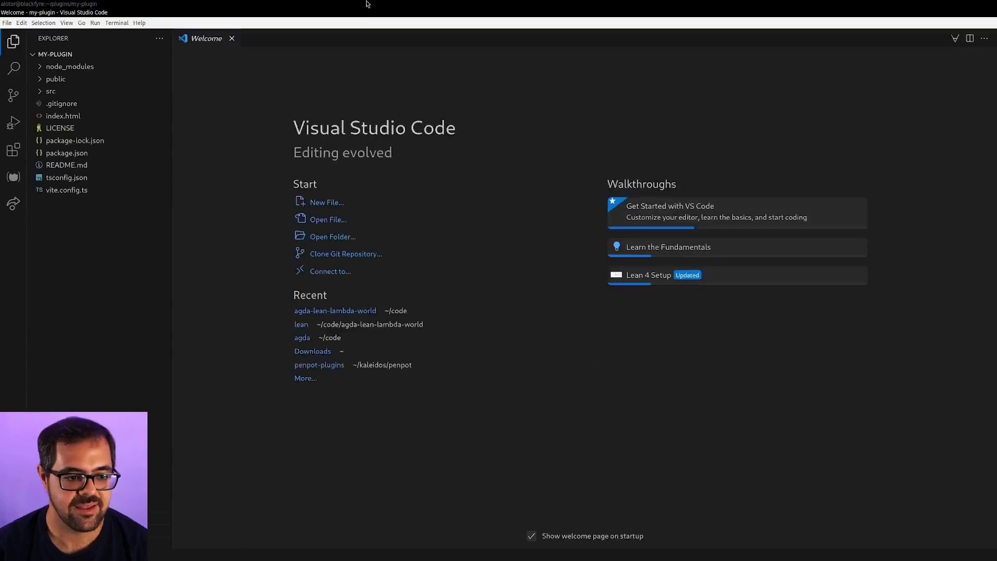
# Step: Open src/plugin.ts and review its create-text 'Hello world!' handler and themechange listener
pyautogui.click(51, 91)
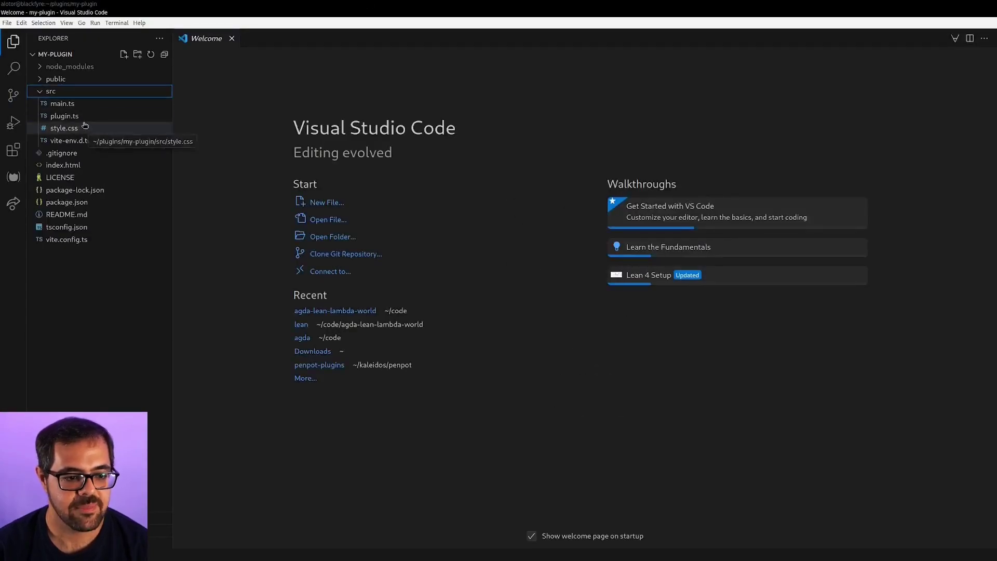
pyautogui.click(94, 117)
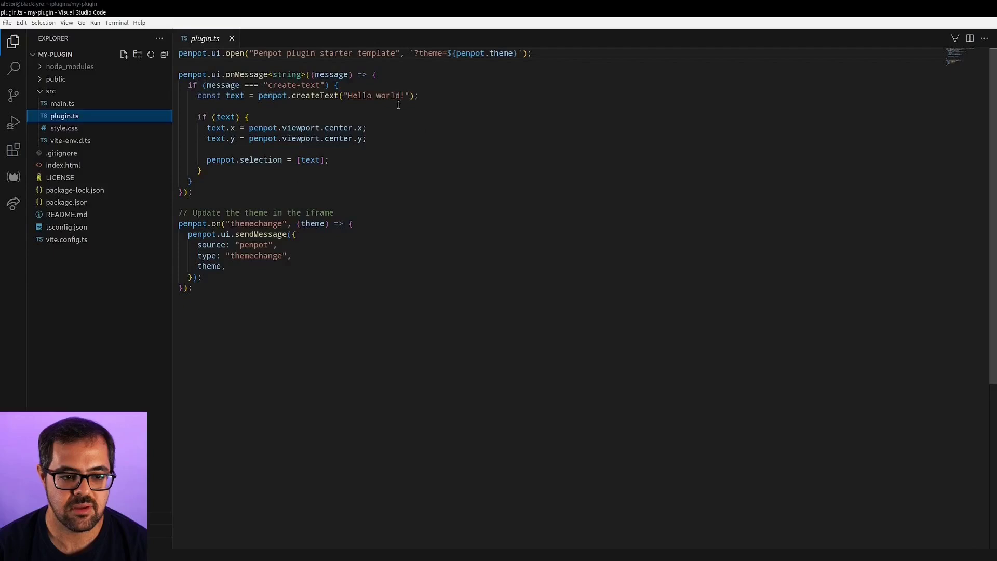
pyautogui.click(383, 138)
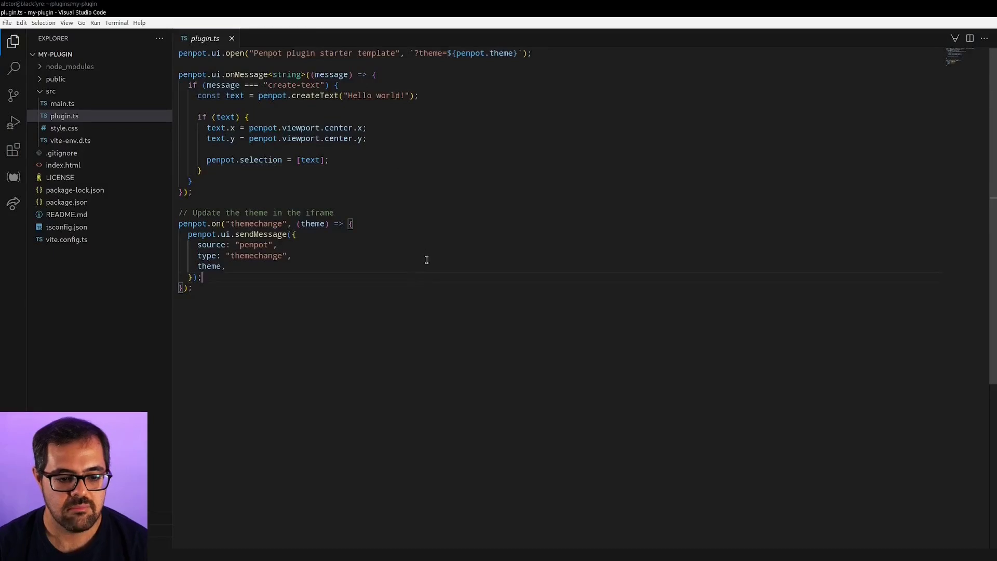
pyautogui.click(425, 300)
pyautogui.click(435, 153)
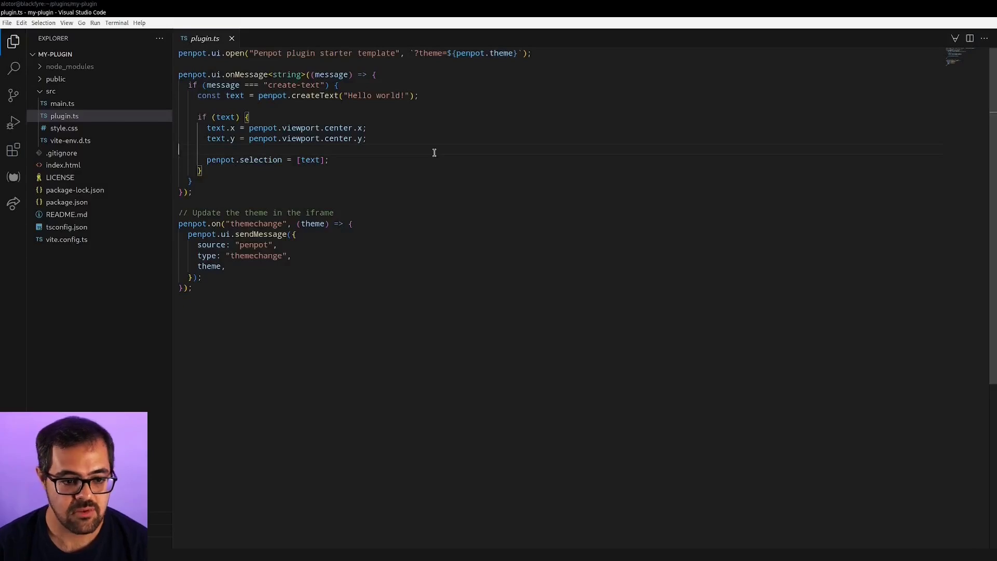
# Step: Run the dev script via Debug: Debug npm Script, then view the localhost:4400 manifest in the browser
pyautogui.hotkey('ctrl', 'shift', 'p')
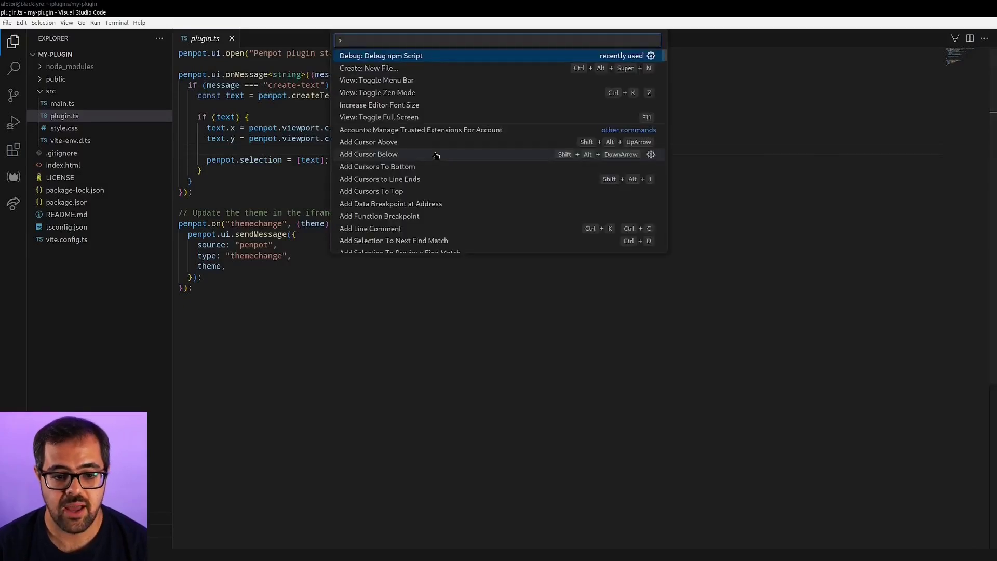
pyautogui.write('npm')
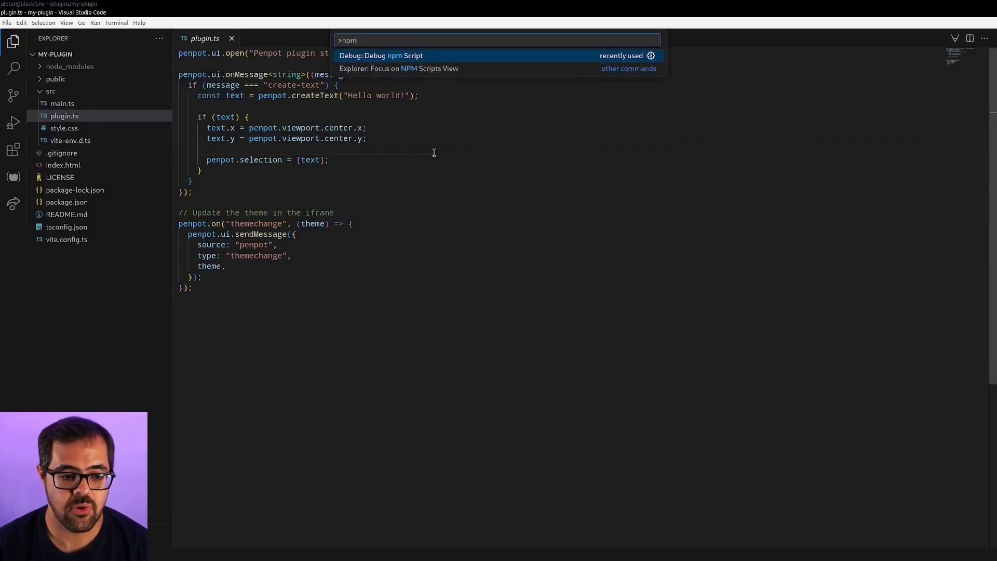
pyautogui.press('Return')
pyautogui.press('Return')
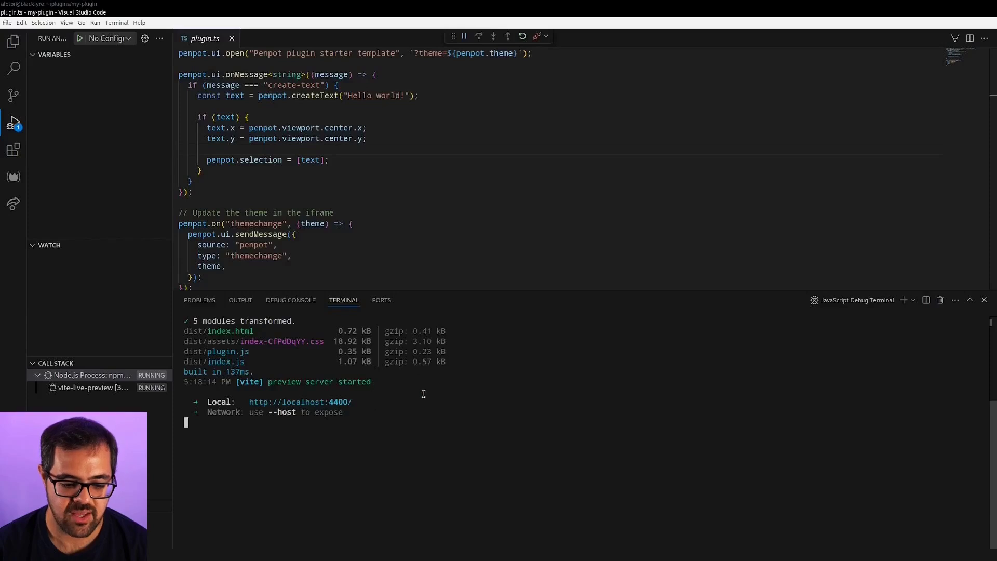
pyautogui.hotkey('alt', 'Tab')
pyautogui.hotkey('ctrl', 'l')
pyautogui.click(310, 91)
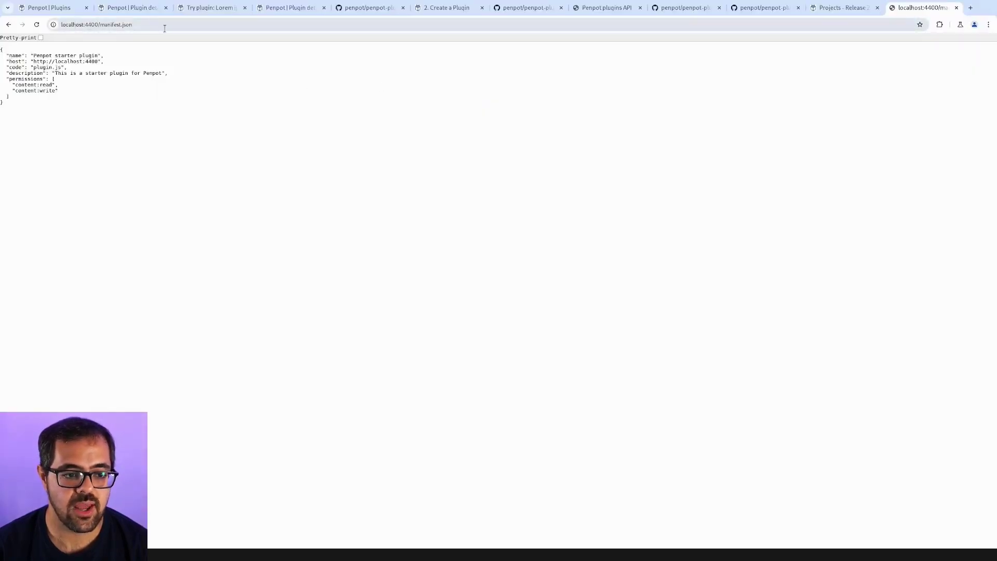
pyautogui.moveTo(165, 29); pyautogui.dragTo(62, 27)
pyautogui.hotkey('ctrl', 'c')
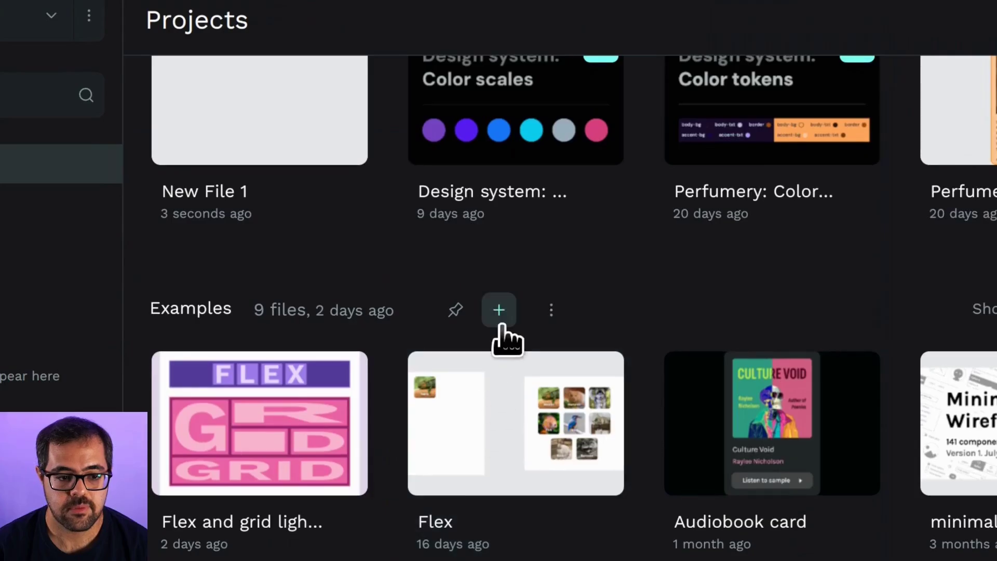
# Step: Create a new file in Examples and install the plugin from localhost:4400/manifest.json
pyautogui.click(500, 322)
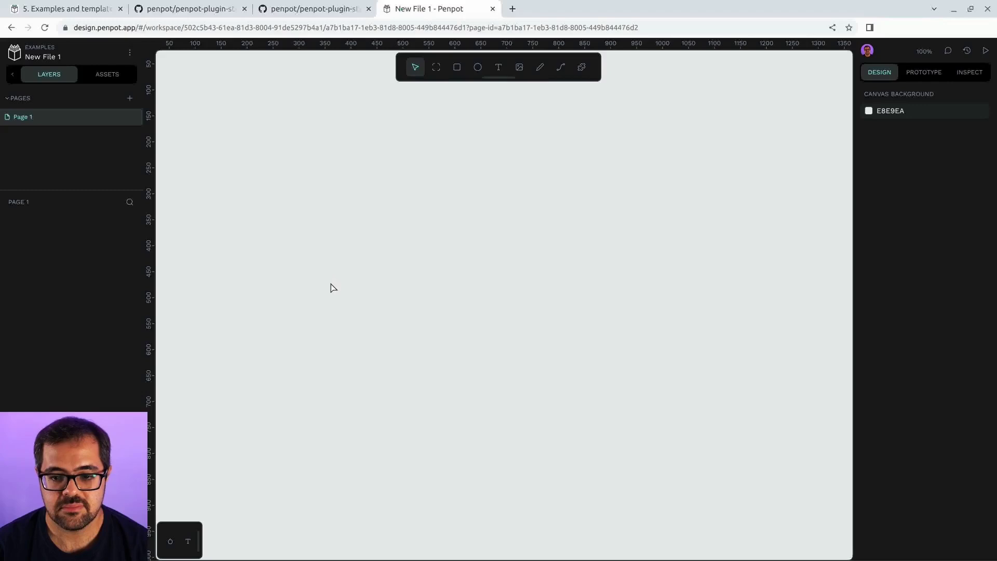
pyautogui.click(582, 67)
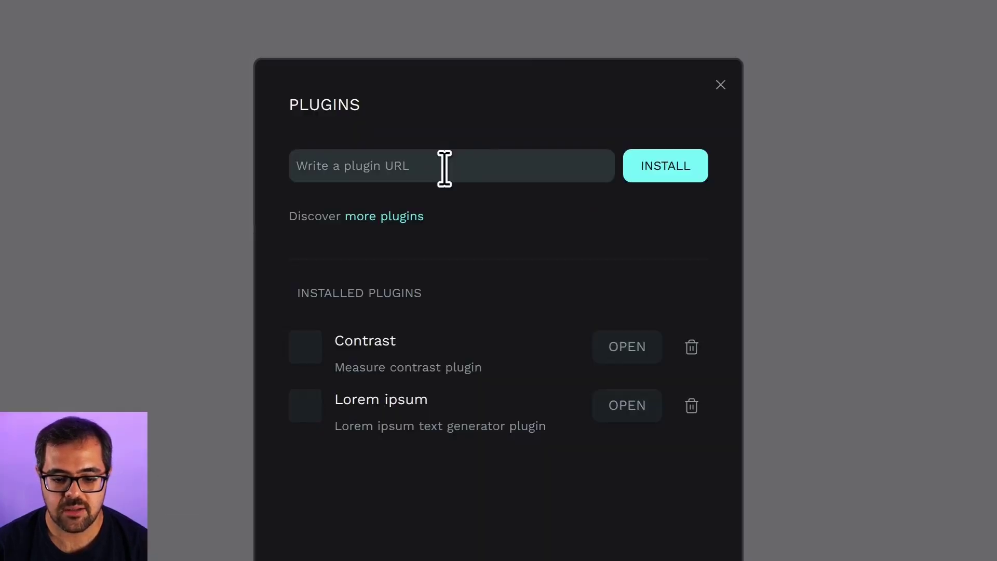
pyautogui.click(472, 223)
pyautogui.hotkey('ctrl', 'v')
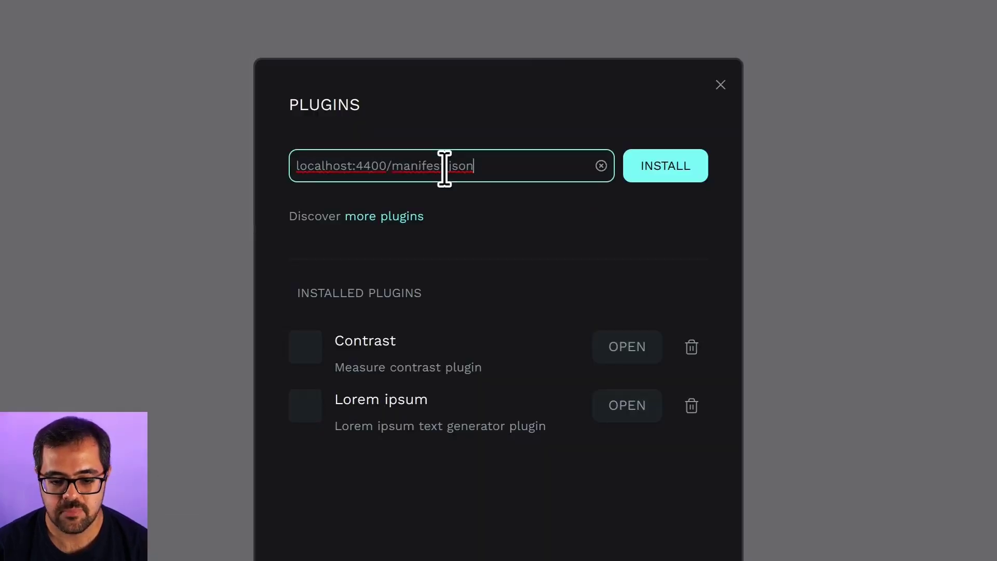
pyautogui.click(651, 174)
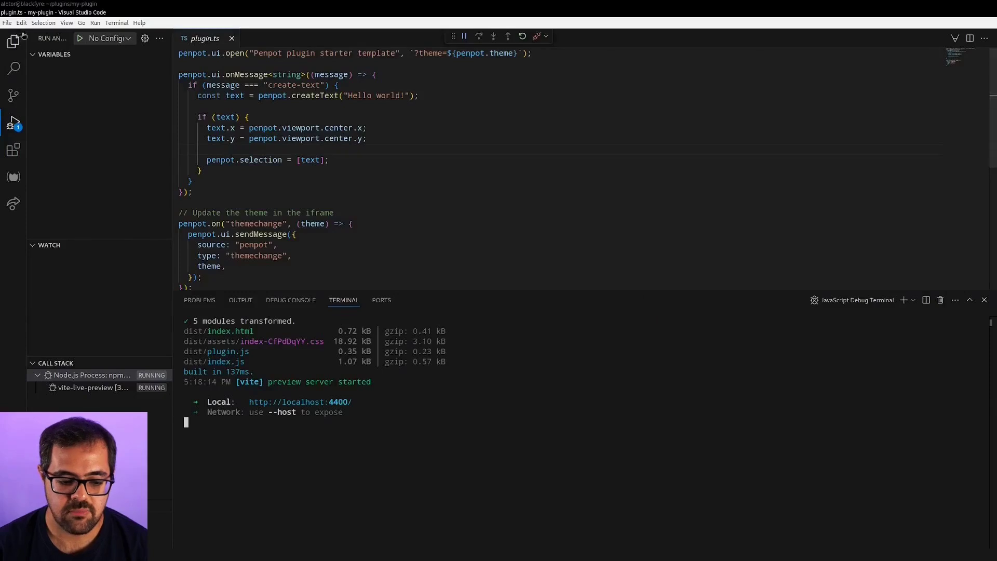
# Step: Review the content:read and content:write permissions in manifest.json, then allow them in Penpot
pyautogui.click(14, 42)
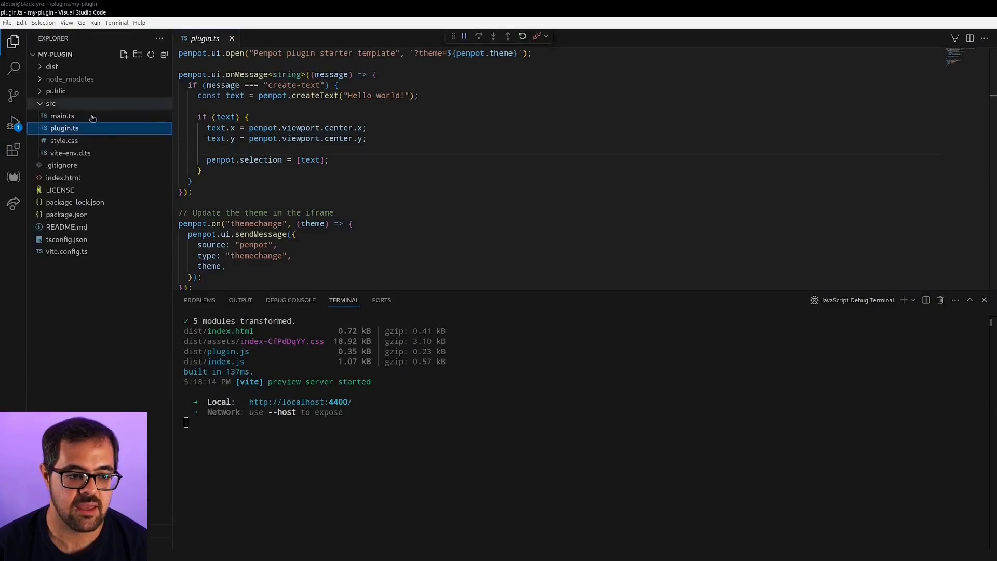
pyautogui.click(45, 91)
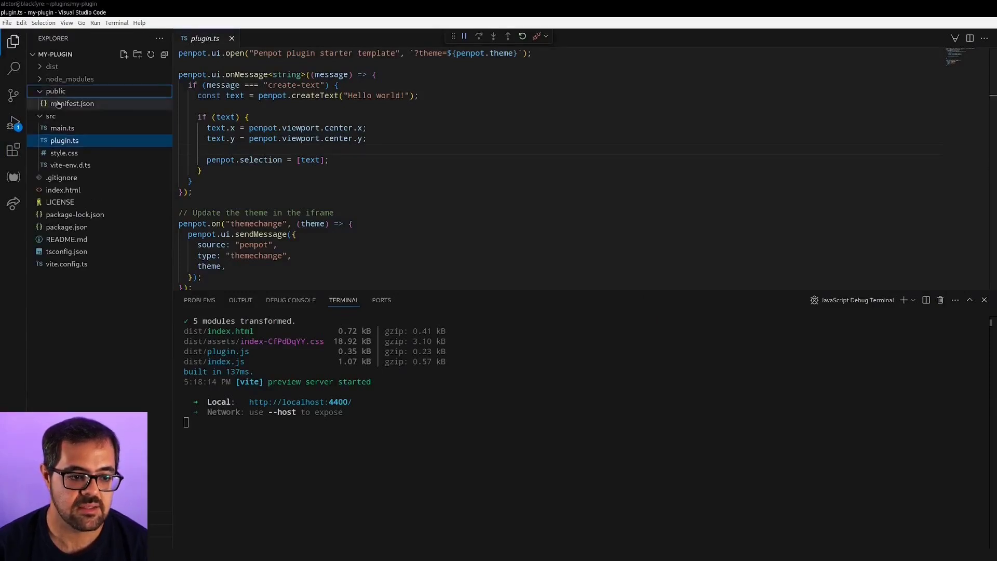
pyautogui.click(72, 104)
pyautogui.moveTo(209, 116); pyautogui.dragTo(239, 128)
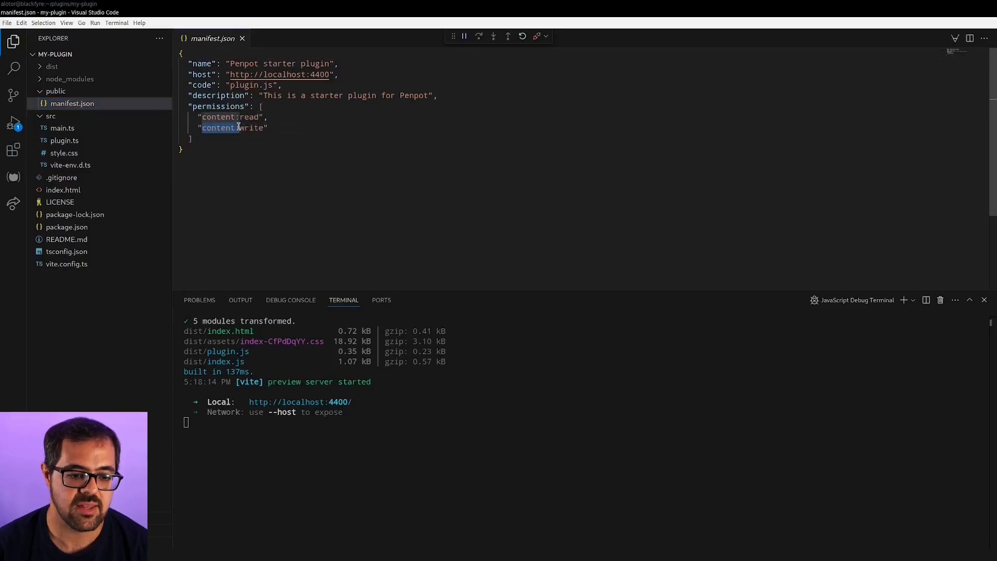
pyautogui.doubleClick(254, 128)
pyautogui.click(294, 129)
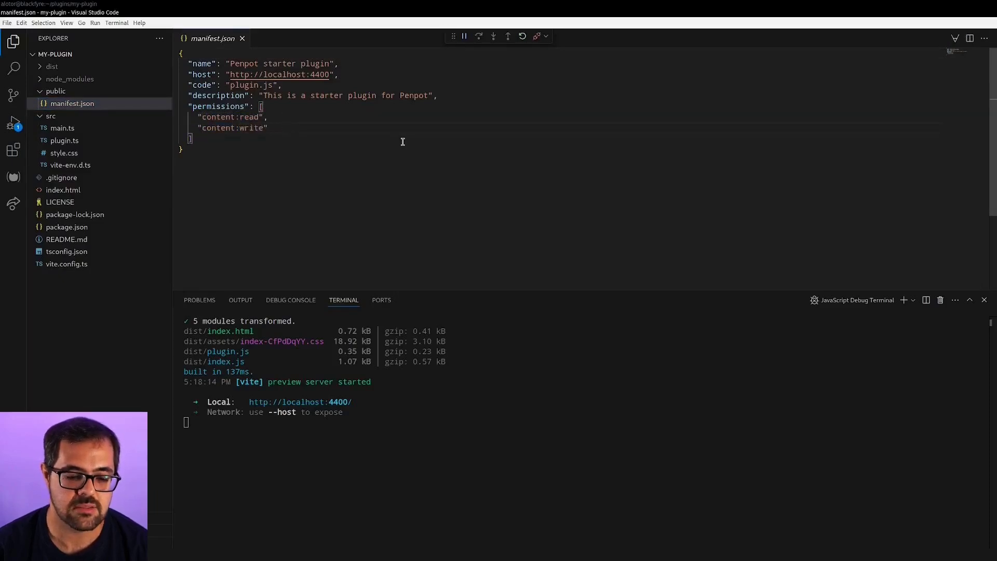
pyautogui.hotkey('alt', 'Tab')
pyautogui.click(559, 341)
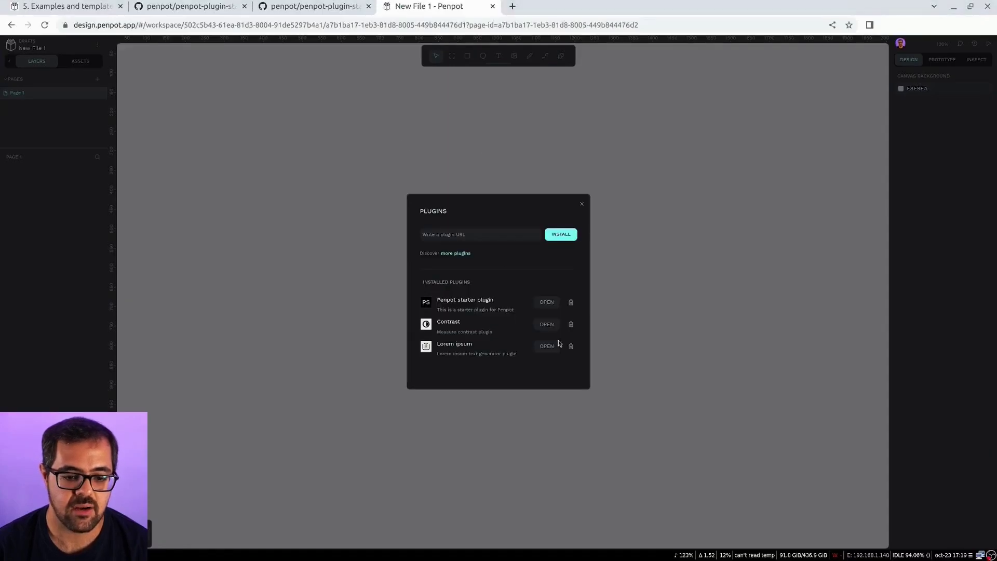
# Step: Open the Penpot starter plugin, create the 'Hello world!' text, and zoom in on it
pyautogui.click(546, 302)
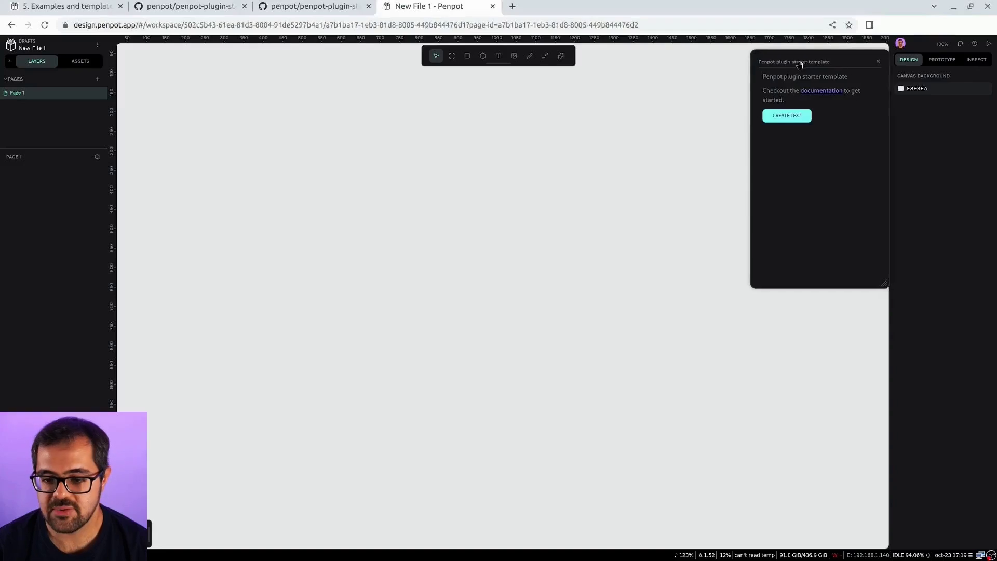
pyautogui.moveTo(797, 64); pyautogui.dragTo(766, 118)
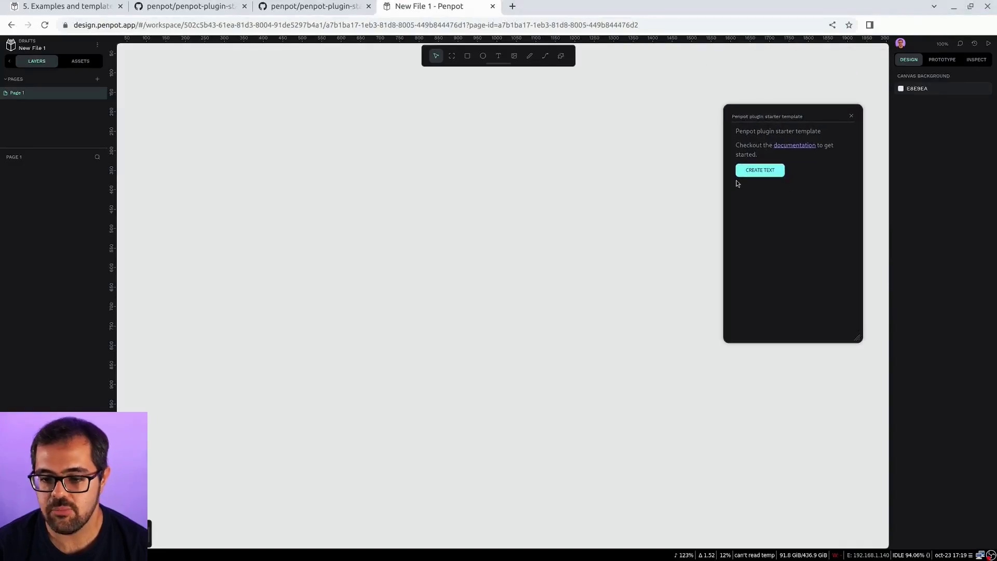
pyautogui.click(769, 176)
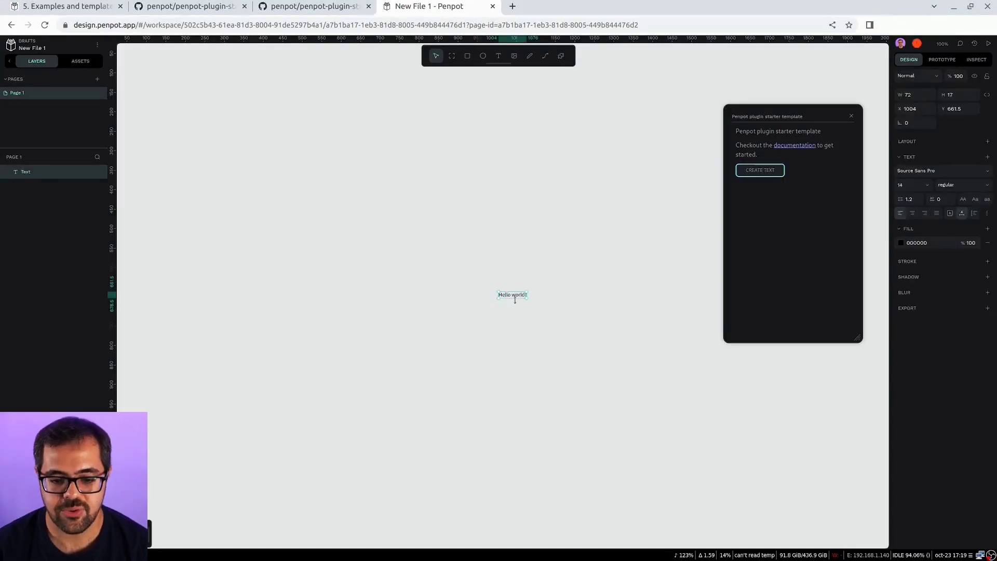
pyautogui.click(372, 232)
pyautogui.press('+')
pyautogui.press('+')
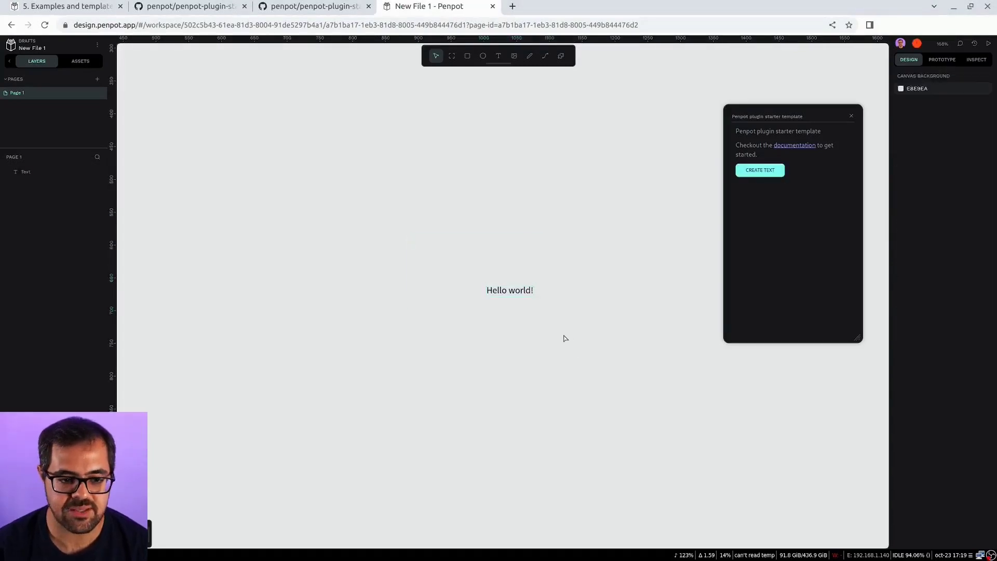
pyautogui.keyDown('ctrl'); pyautogui.scroll(2, 565, 338); pyautogui.keyUp('ctrl')
pyautogui.hotkey('ctrl', 'a')
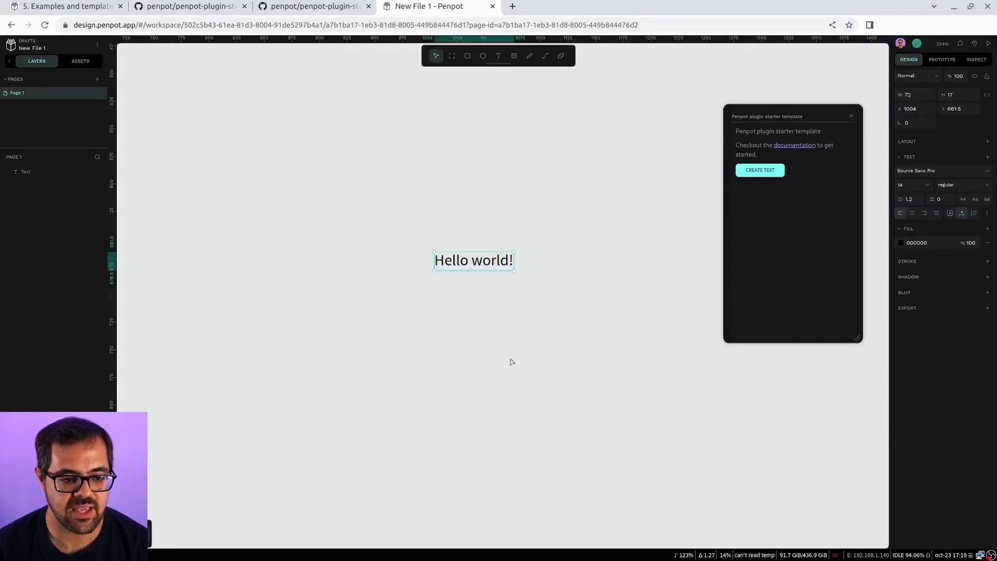
# Step: Replace the 'Hello world!' string in plugin.ts with 'Welcome to Plugins' world'
pyautogui.click(511, 362)
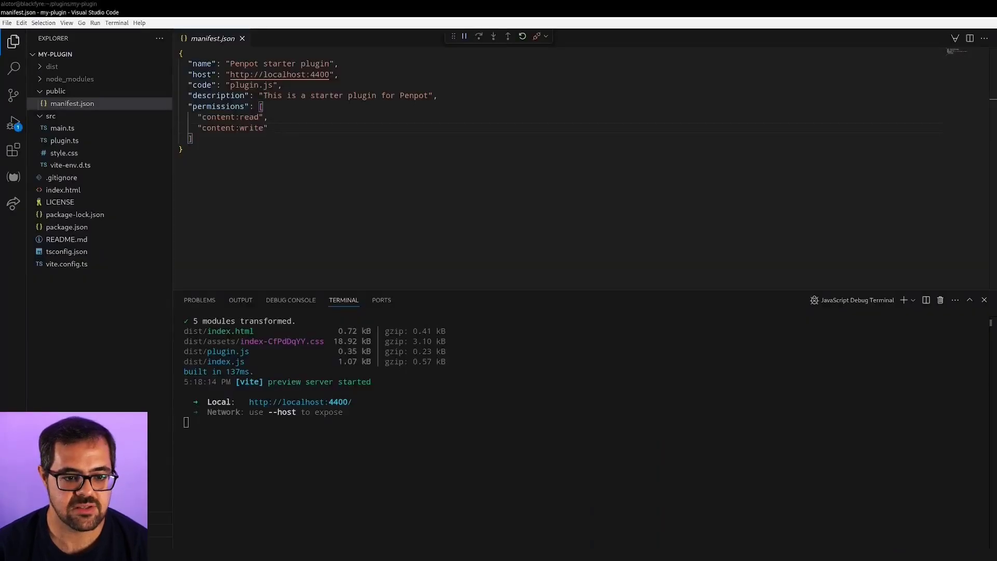
pyautogui.click(75, 139)
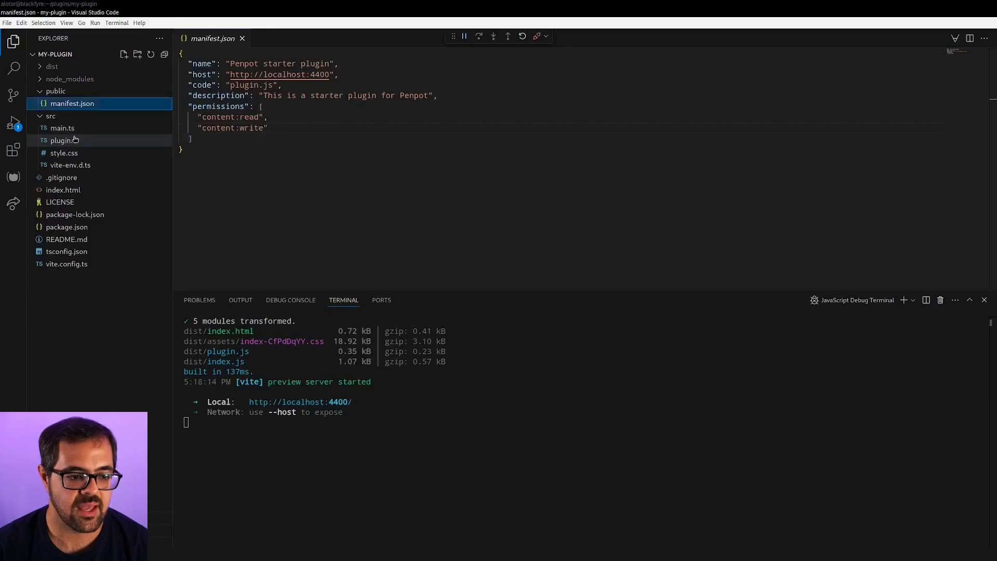
pyautogui.click(75, 139)
pyautogui.click(317, 138)
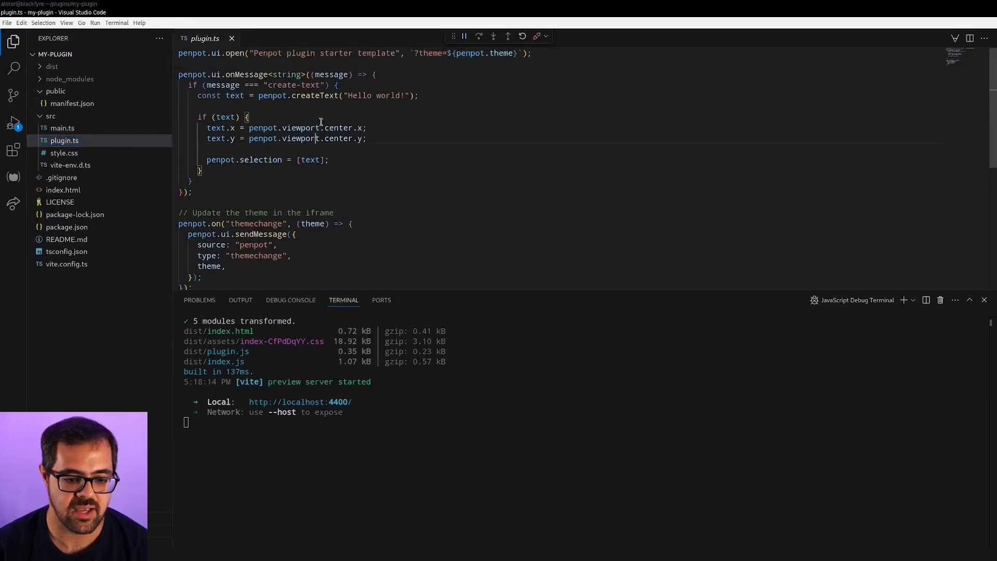
pyautogui.moveTo(348, 95); pyautogui.dragTo(406, 97)
pyautogui.write('Welcome to P')
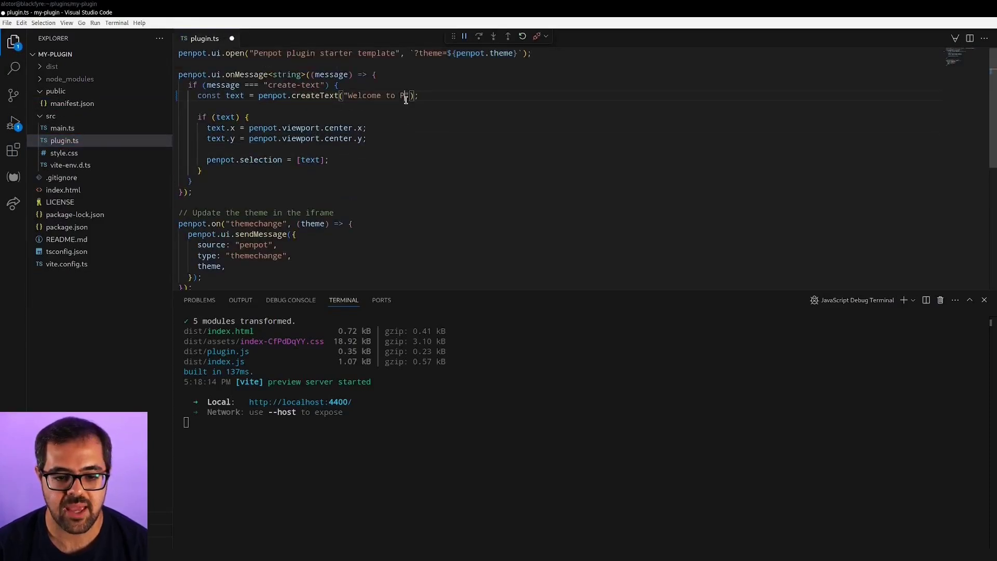
pyautogui.write("lugins' world")
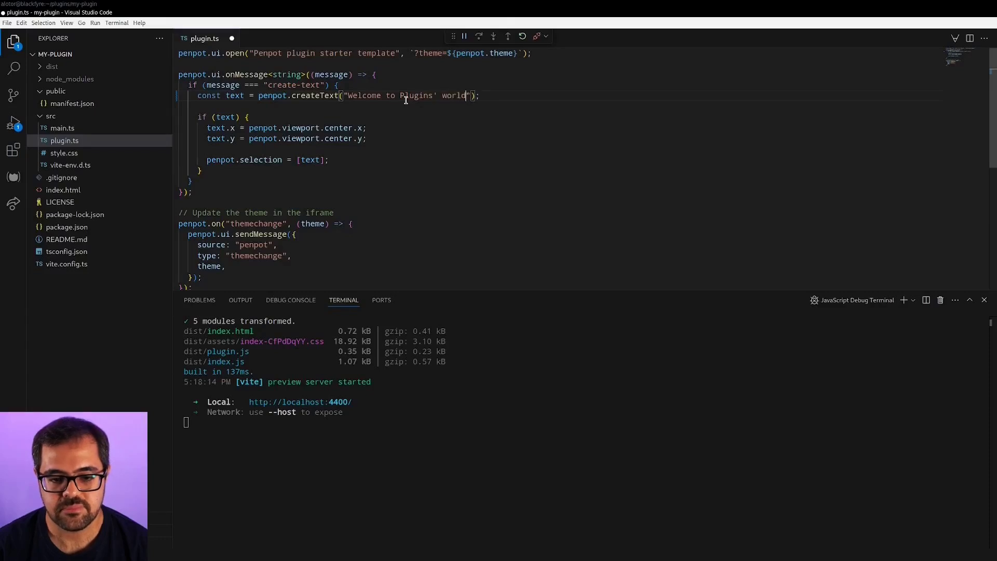
# Step: Save plugin.ts and select the old Hello world! text in Penpot
pyautogui.hotkey('ctrl', 's')
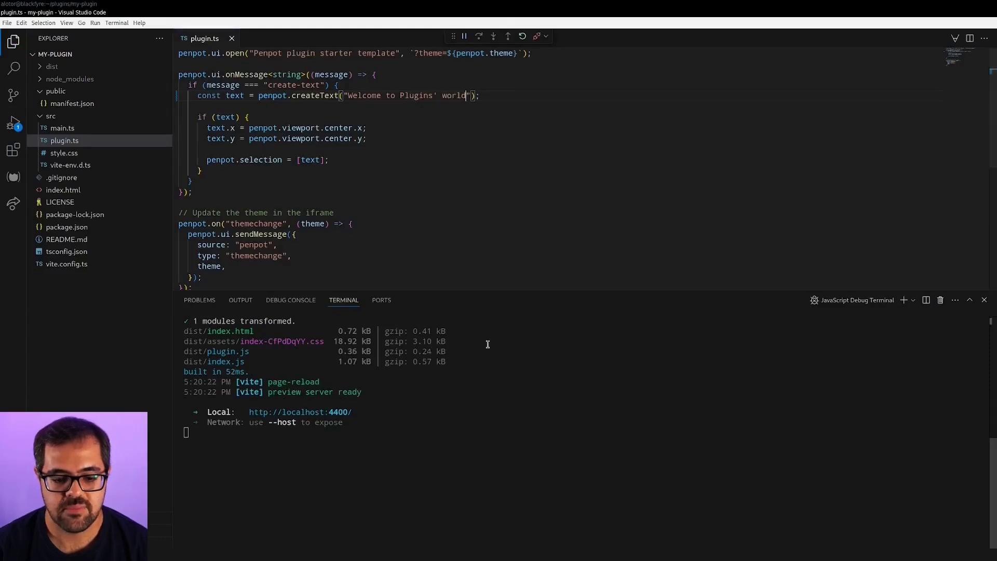
pyautogui.hotkey('alt', 'Tab')
pyautogui.moveTo(392, 213); pyautogui.dragTo(545, 329)
# Step: Delete the old text and rerun the plugin to create 'Welcome to Plugins' world'
pyautogui.press('Delete')
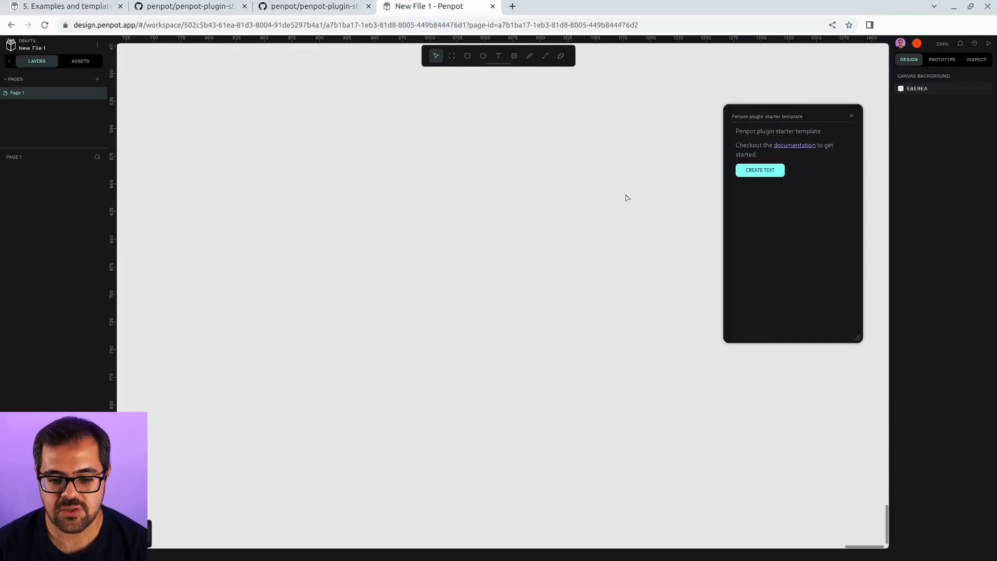
pyautogui.click(756, 174)
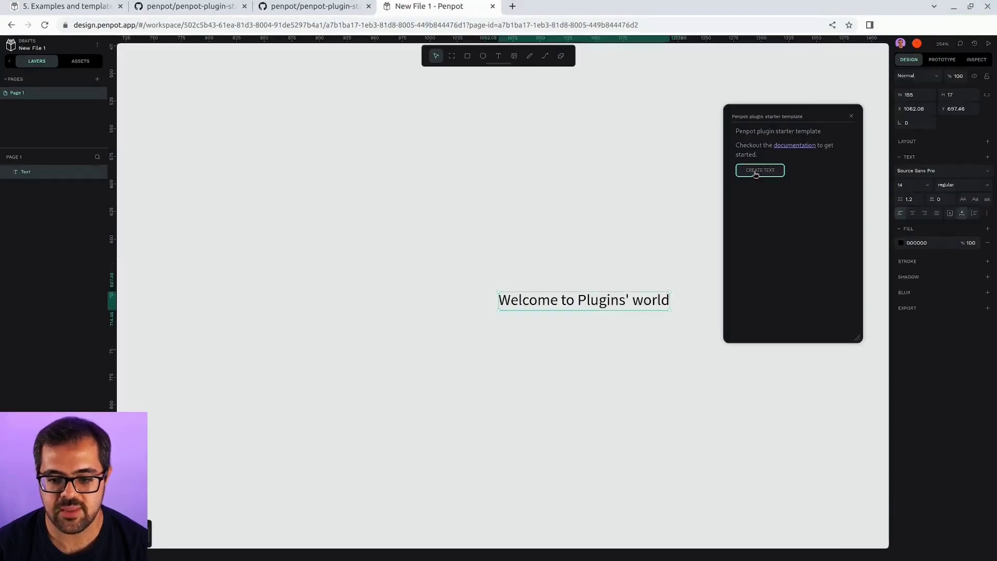
pyautogui.click(600, 335)
pyautogui.click(458, 268)
pyautogui.click(421, 241)
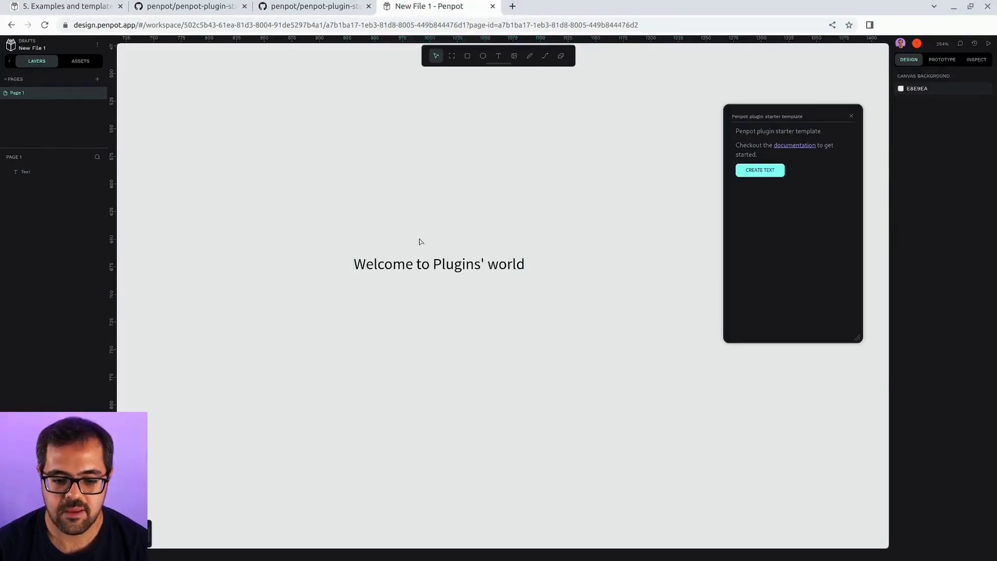
pyautogui.moveTo(356, 198); pyautogui.dragTo(541, 345)
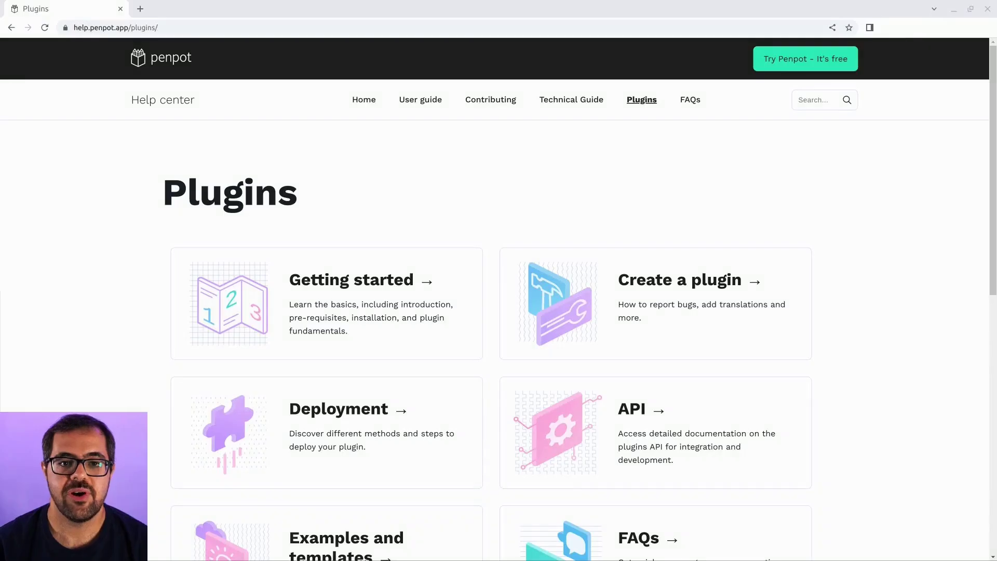
# Step: Open the help center's API page and its full plugins API reference
pyautogui.scroll(-2, 878, 249)
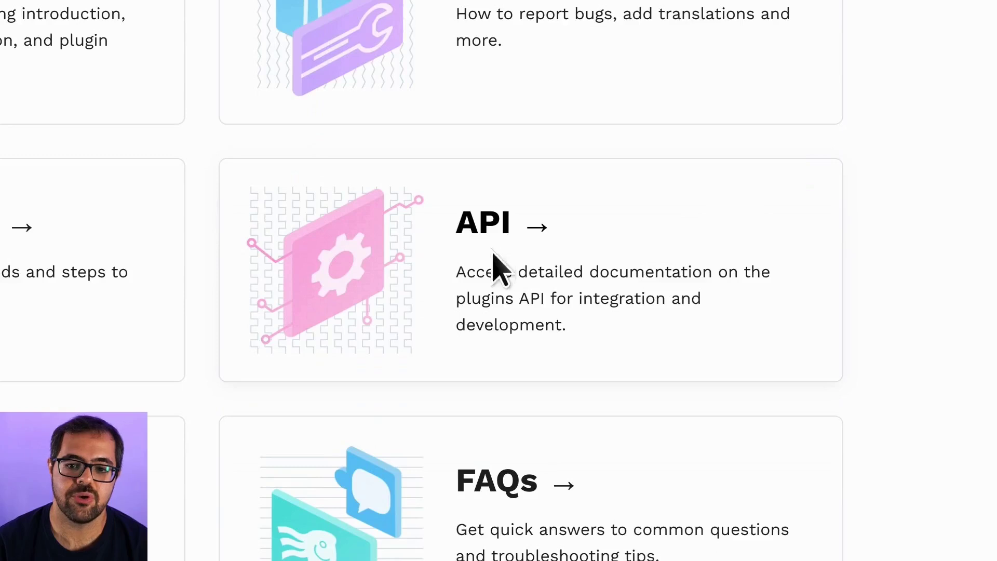
pyautogui.click(493, 252)
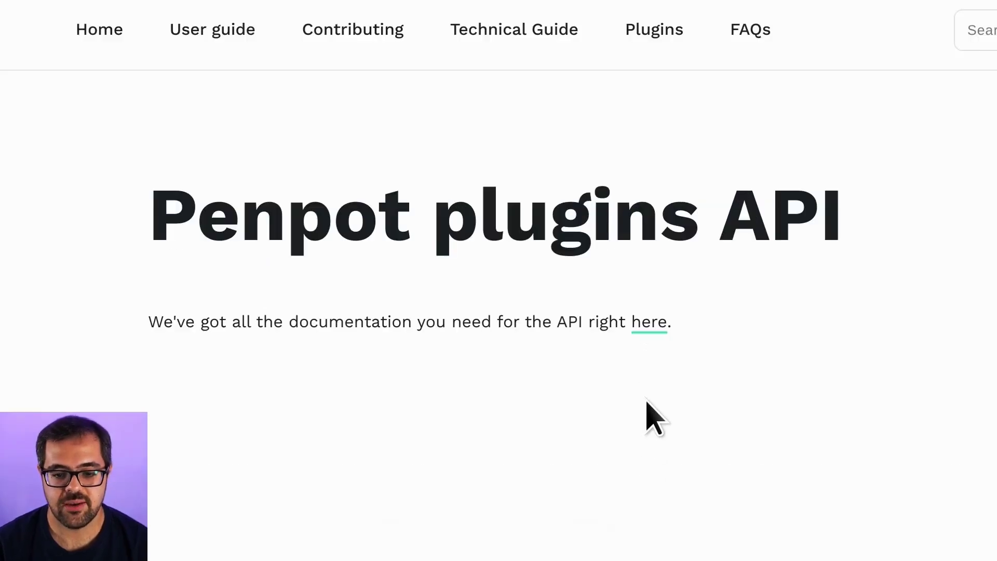
pyautogui.click(651, 324)
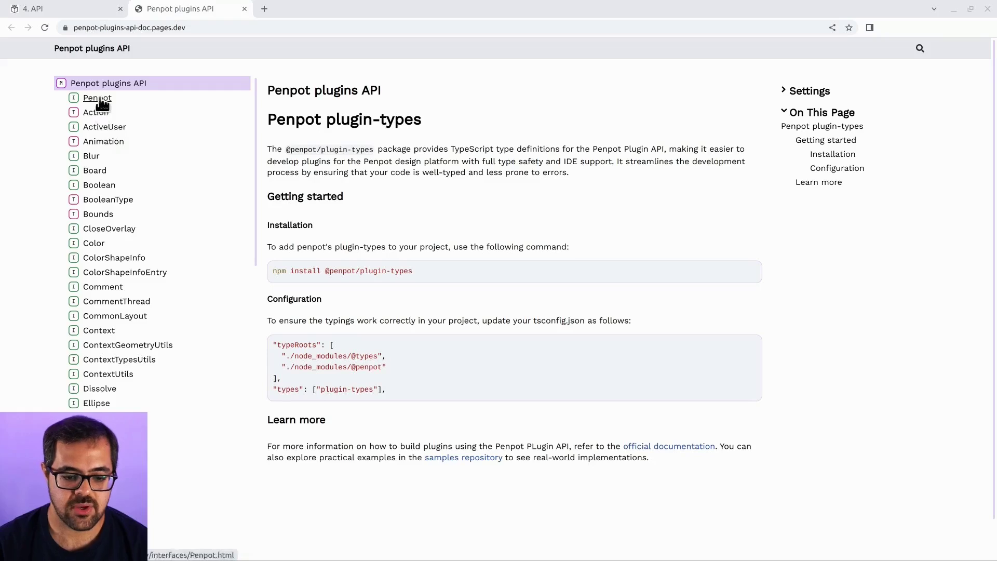
# Step: Browse the Penpot interface docs to createRectangle, then return to the help center API page
pyautogui.click(101, 102)
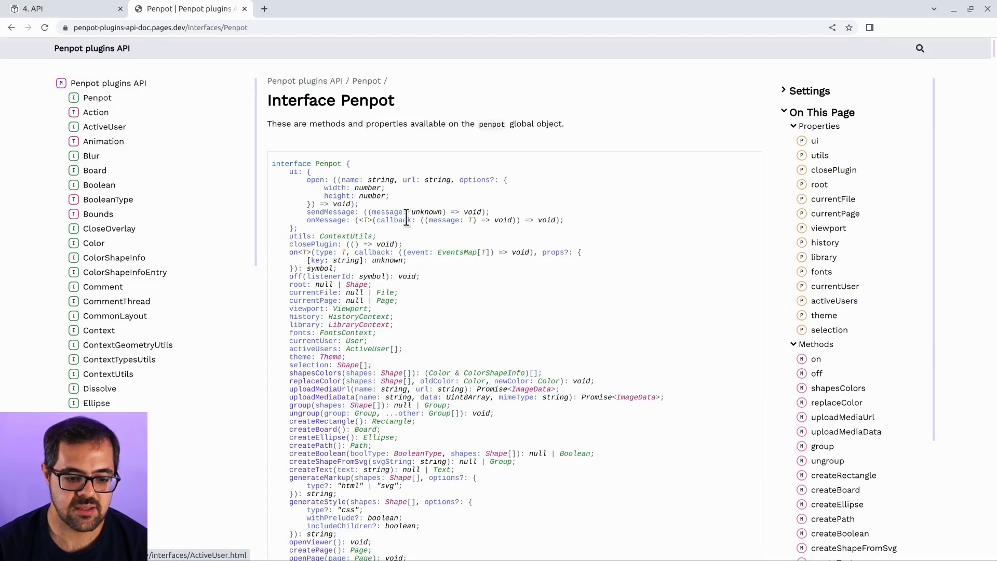
pyautogui.scroll(-1, 438, 338)
pyautogui.scroll(-3, 438, 338)
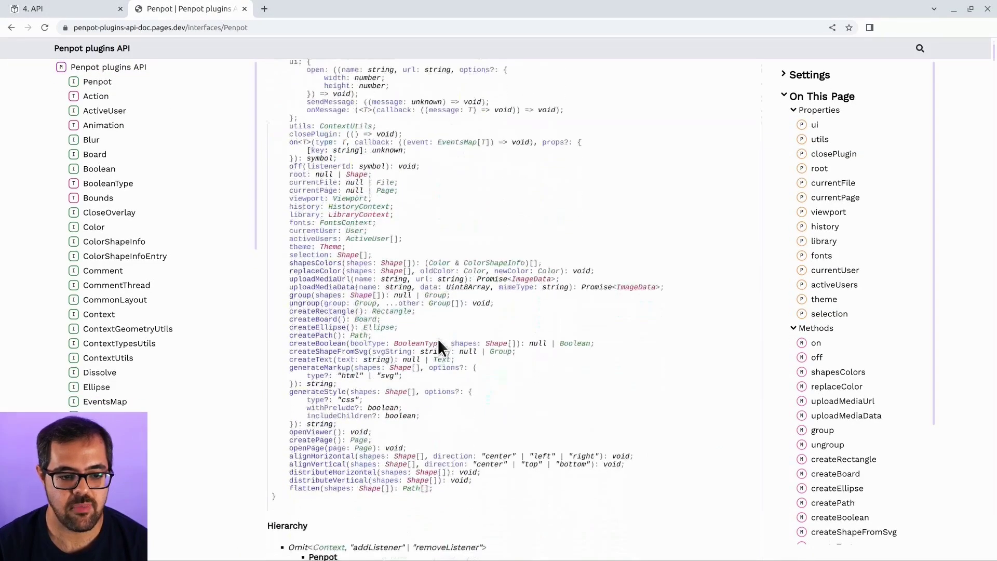
pyautogui.scroll(2, 438, 338)
pyautogui.scroll(1, 438, 338)
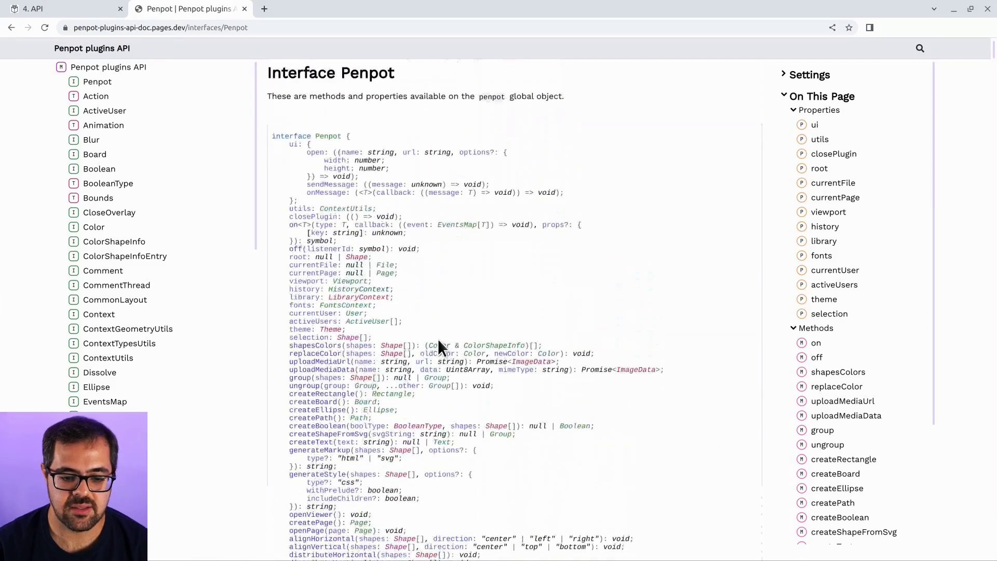
pyautogui.click(342, 396)
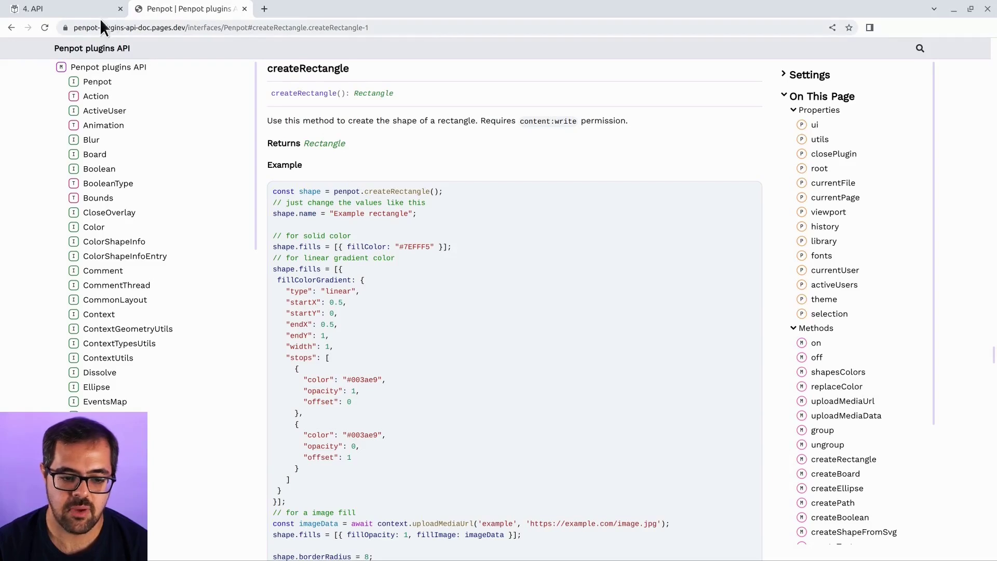
pyautogui.click(77, 9)
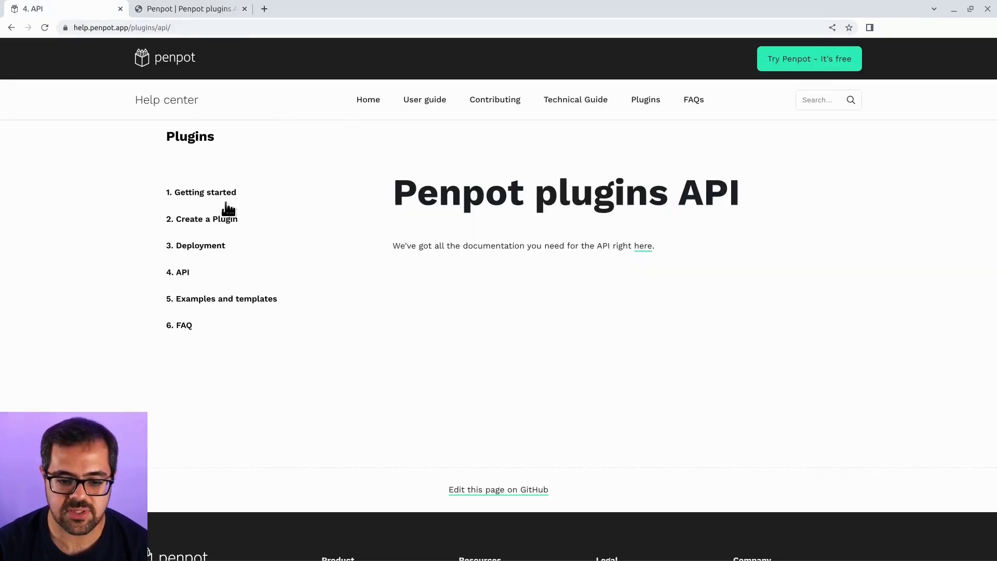
# Step: Open '5. Examples and templates' and scroll through the plugin examples list
pyautogui.click(237, 306)
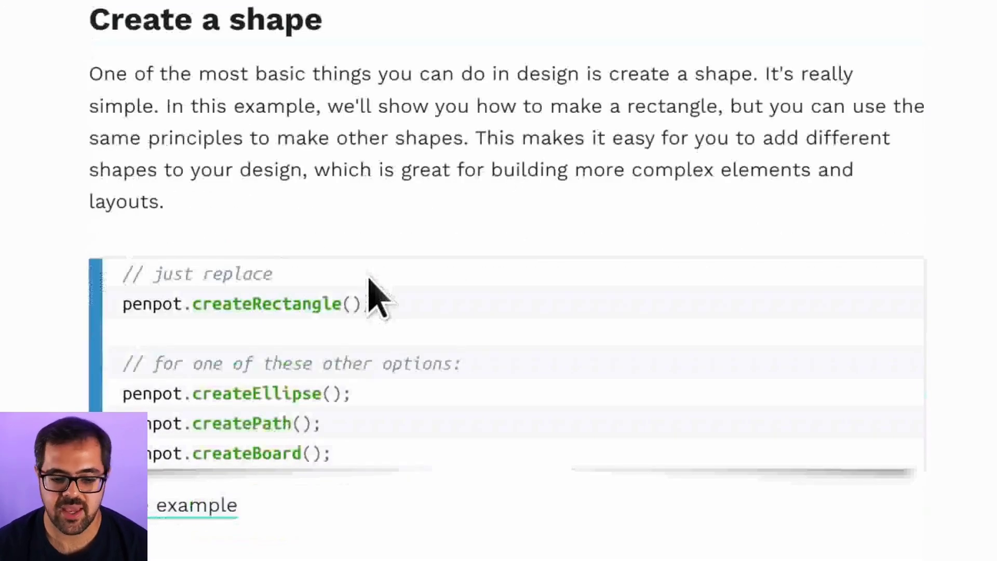
pyautogui.scroll(-10, 368, 281)
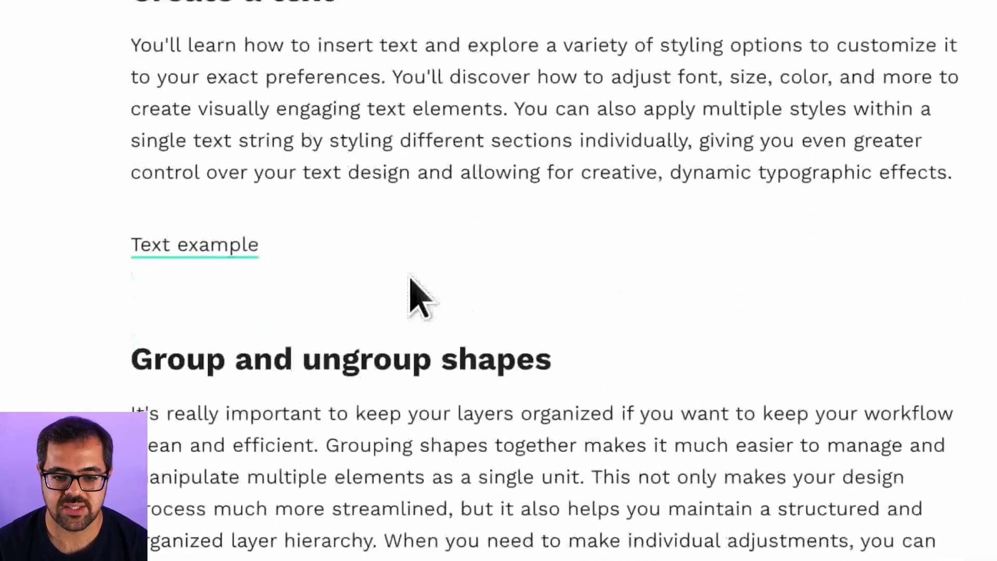
pyautogui.scroll(-15, 414, 291)
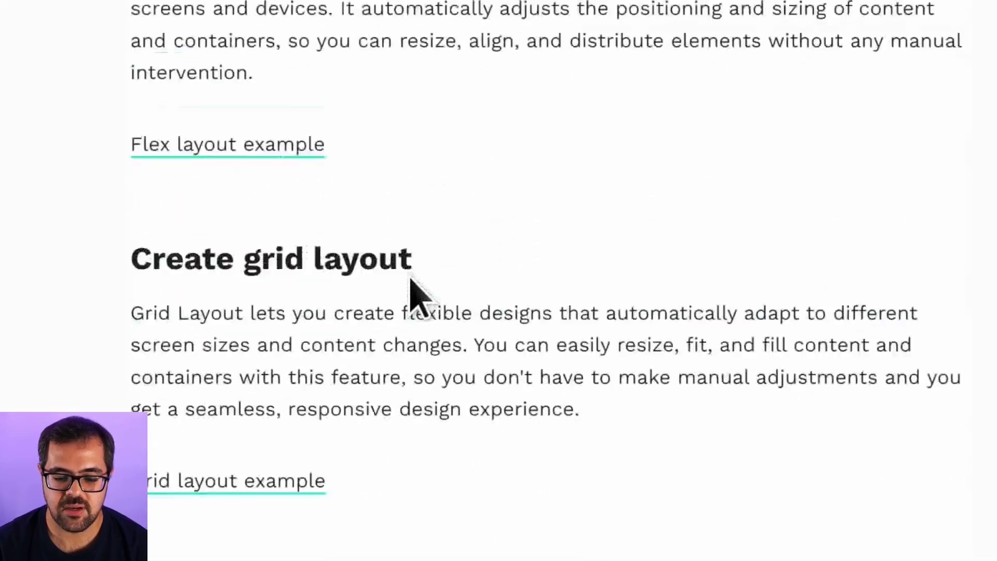
pyautogui.scroll(20, 414, 291)
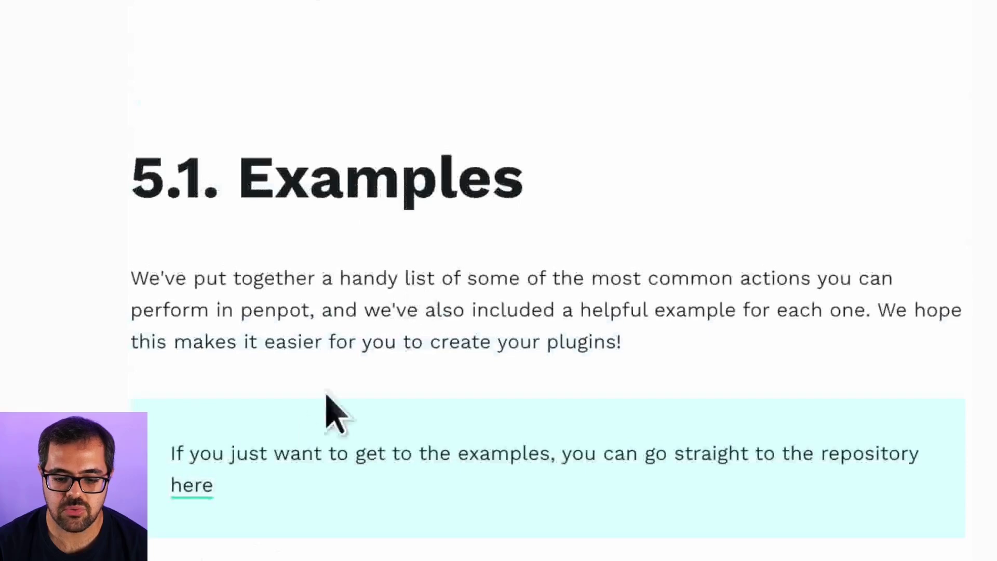
# Step: Open the penpot-plugins-samples repo and view the create-shape sample's index.html and manifest.json
pyautogui.click(193, 486)
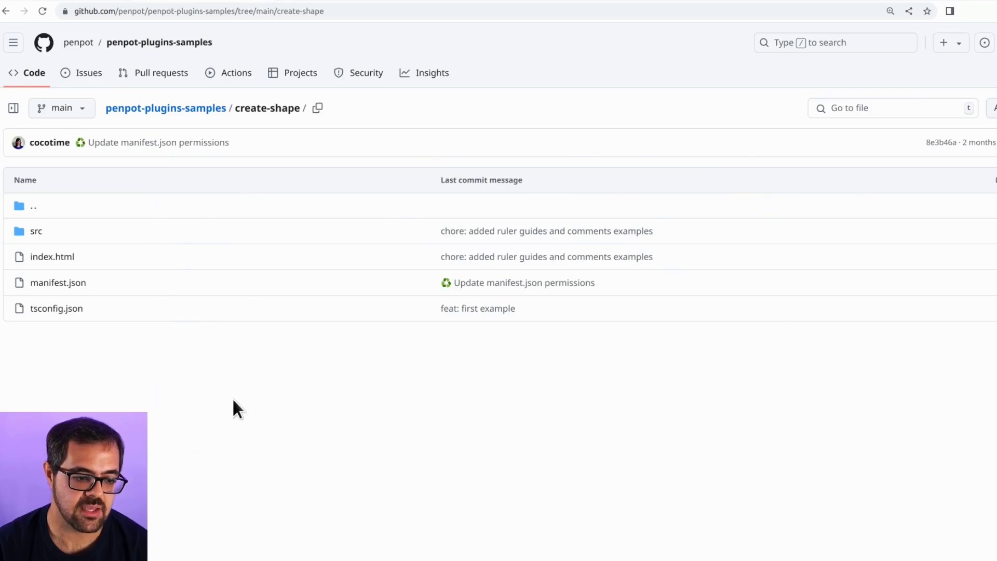
pyautogui.click(60, 261)
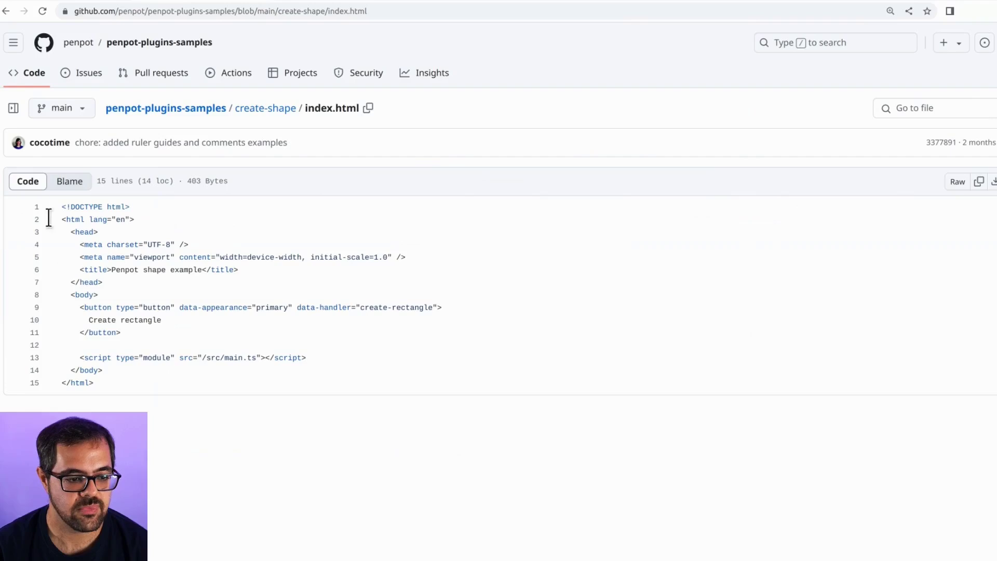
pyautogui.click(5, 11)
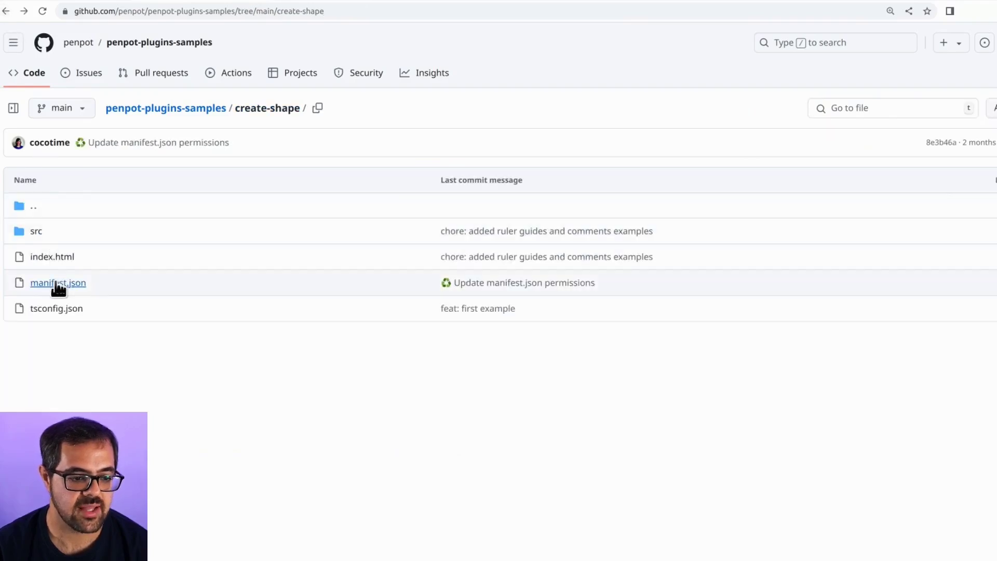
pyautogui.click(55, 283)
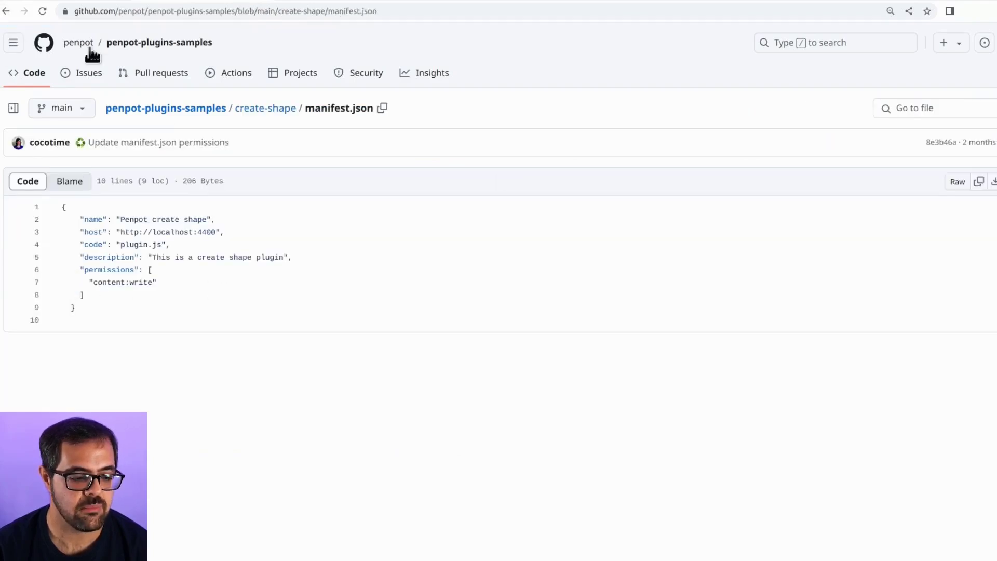